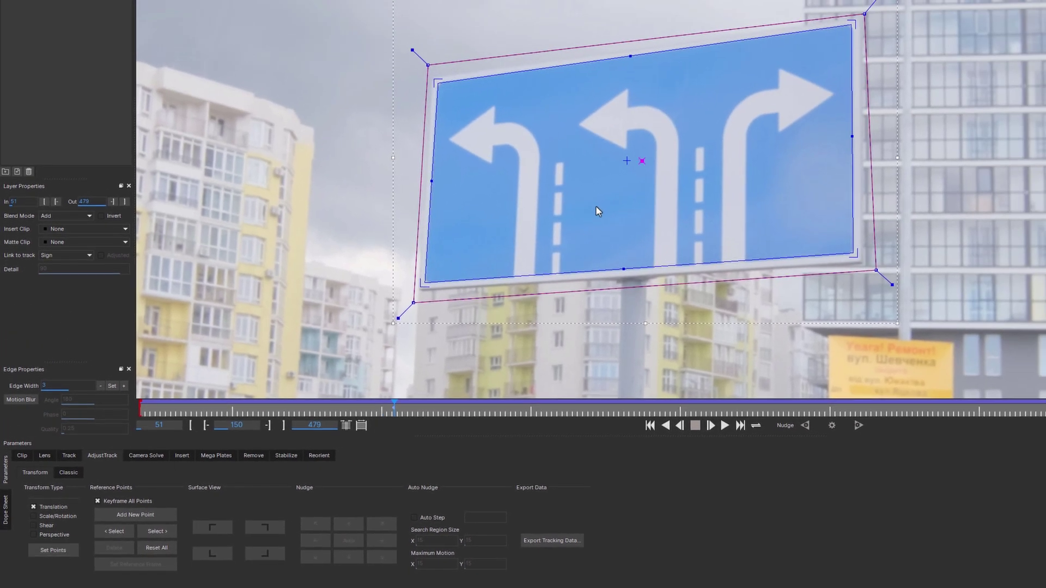
Try shifting the sign's translation reference point slightly on frame 151, and return to frame 150
{"action": "key", "text": "Right"}
{"action": "left_click_drag", "start_coordinate": [642, 160], "coordinate": [657, 165]}
{"action": "key", "text": "Left"}
Add Scale/Rotation to the transform types, set the reference points, and try shifting the sign's upper-right point on frame 151
{"action": "left_click", "coordinate": [34, 516]}
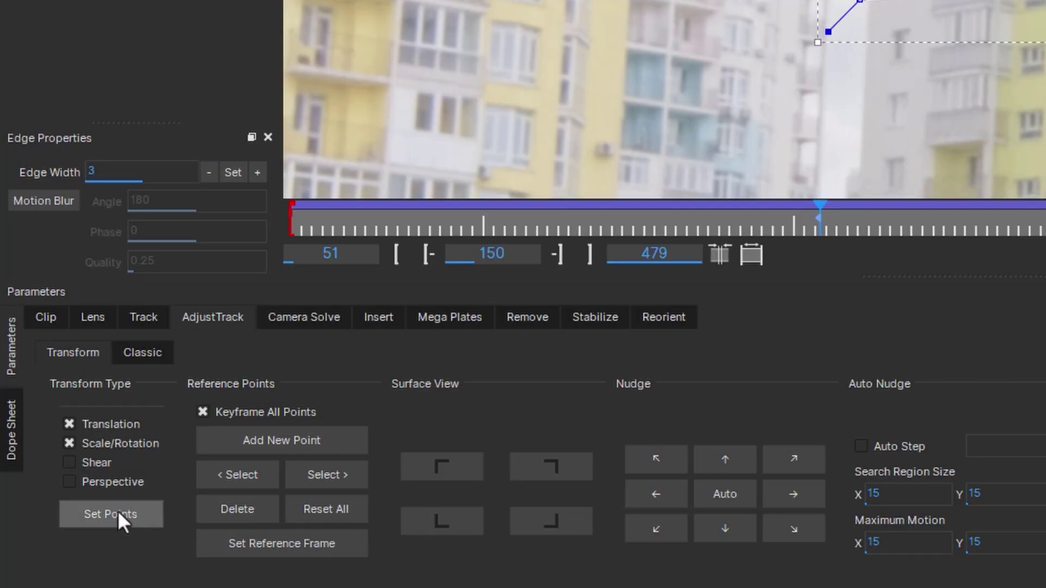
{"action": "left_click", "coordinate": [119, 514]}
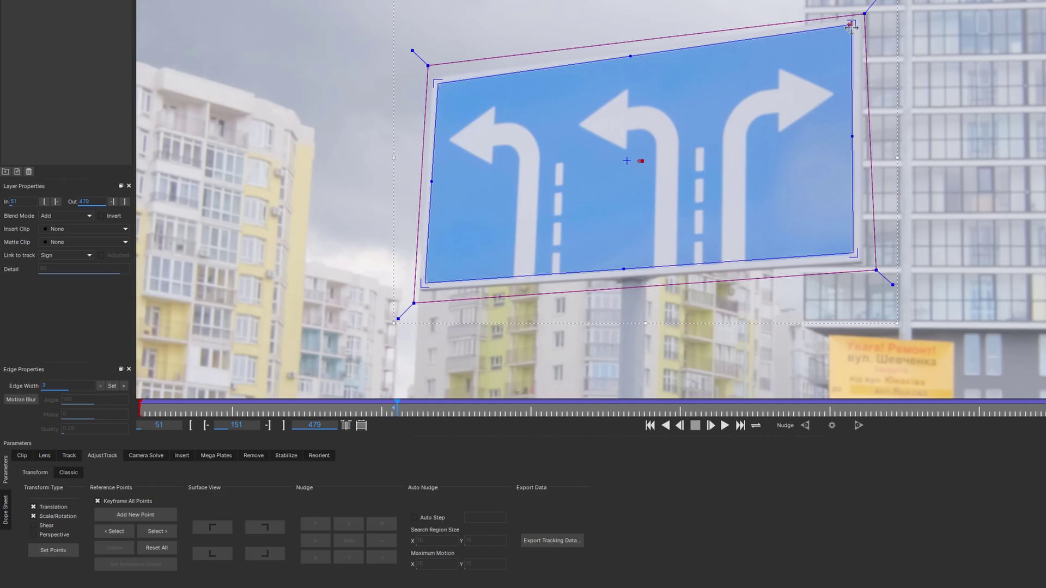
{"action": "left_click_drag", "start_coordinate": [851, 26], "coordinate": [874, 69]}
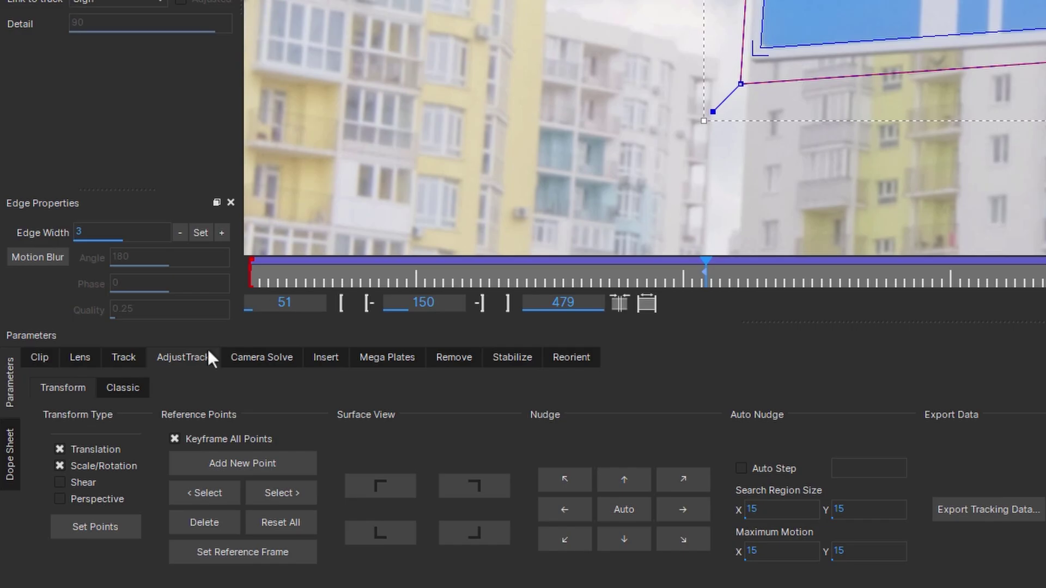
Add Shear to the transform types, set the reference points, and try shifting the sign's center point on frame 151
{"action": "left_click", "coordinate": [46, 525]}
{"action": "left_click", "coordinate": [61, 549]}
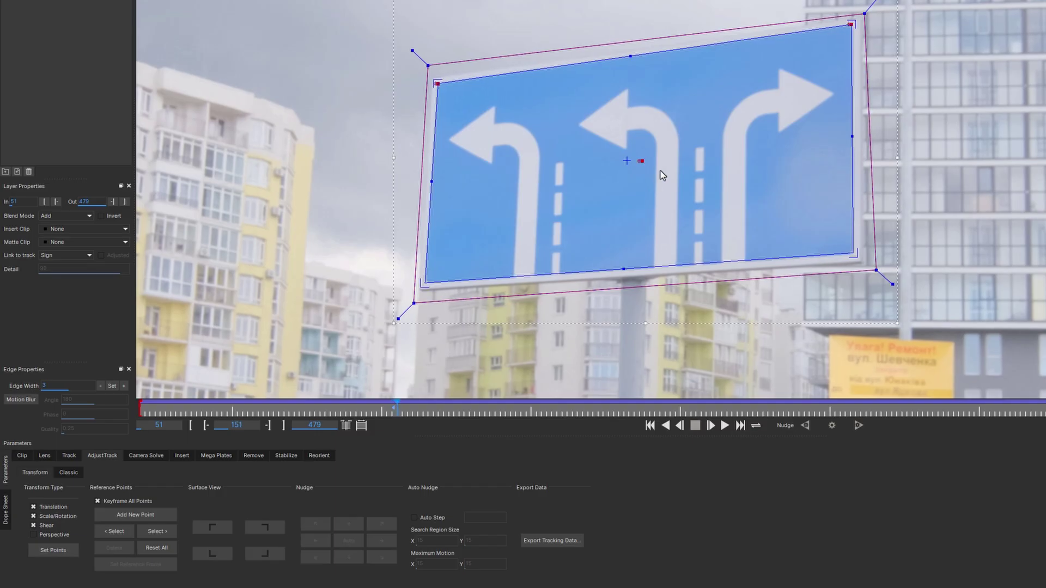
{"action": "mouse_move", "coordinate": [660, 171]}
{"action": "left_mouse_down"}
{"action": "mouse_move", "coordinate": [581, 168]}
{"action": "mouse_move", "coordinate": [686, 170]}
{"action": "mouse_move", "coordinate": [627, 168]}
{"action": "mouse_move", "coordinate": [673, 168]}
{"action": "left_mouse_up"}
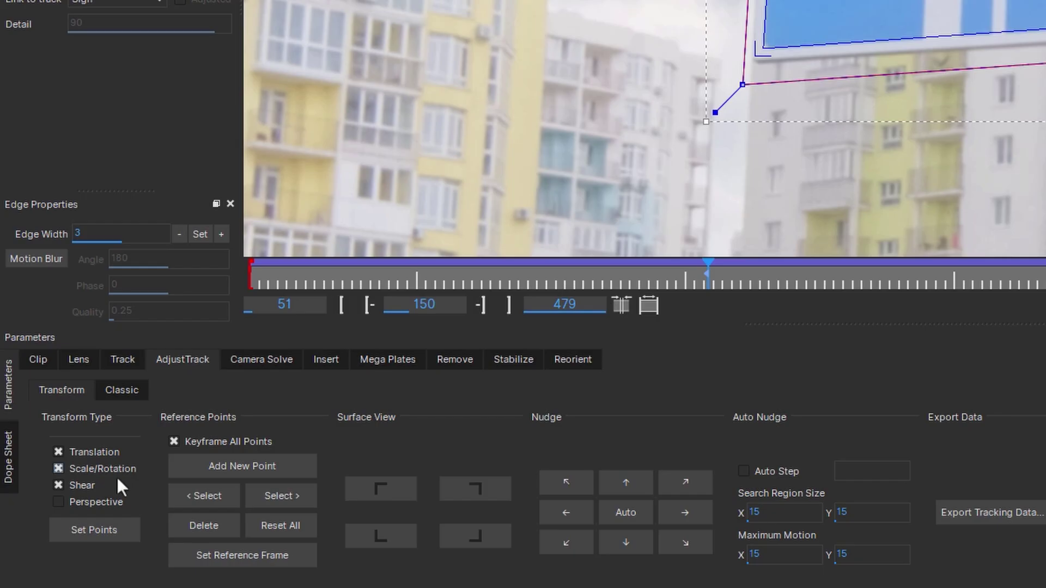
Add Perspective to the transform types and set reference points at the sign's four corners
{"action": "left_click", "coordinate": [61, 535]}
{"action": "left_click", "coordinate": [52, 549]}
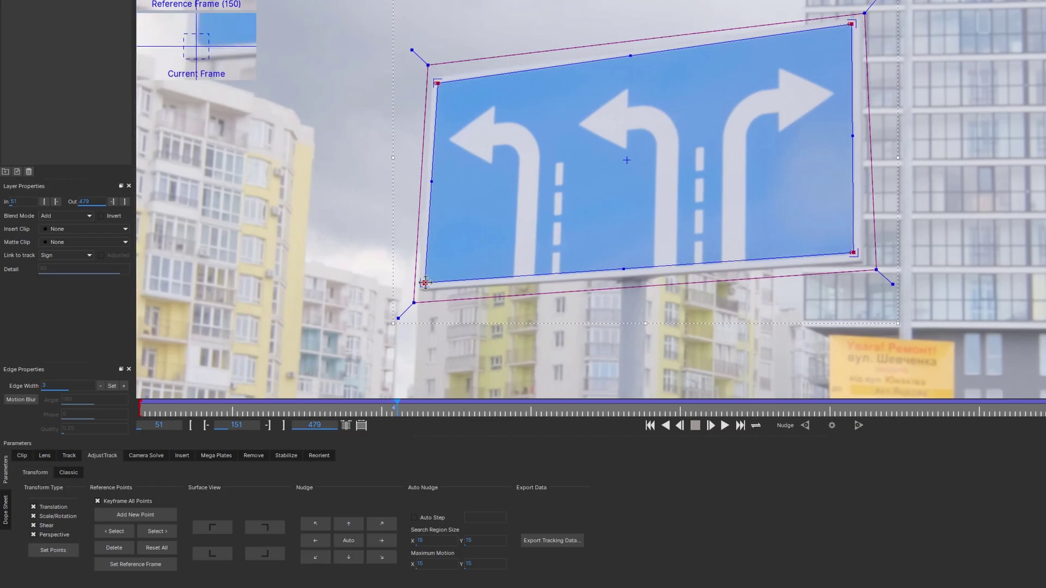
Try moving the sign's lower-right and upper-right reference points outward on frame 151, and undo both moves
{"action": "left_click_drag", "start_coordinate": [807, 255], "coordinate": [905, 262]}
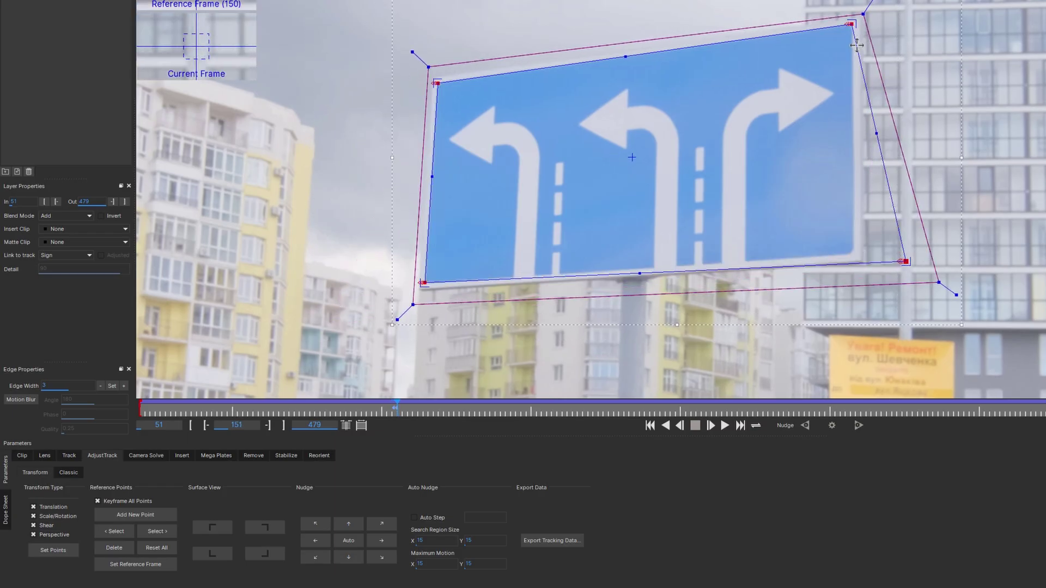
{"action": "left_click_drag", "start_coordinate": [851, 24], "coordinate": [858, 21]}
{"action": "key", "text": "ctrl+z"}
{"action": "key", "text": "ctrl+z"}
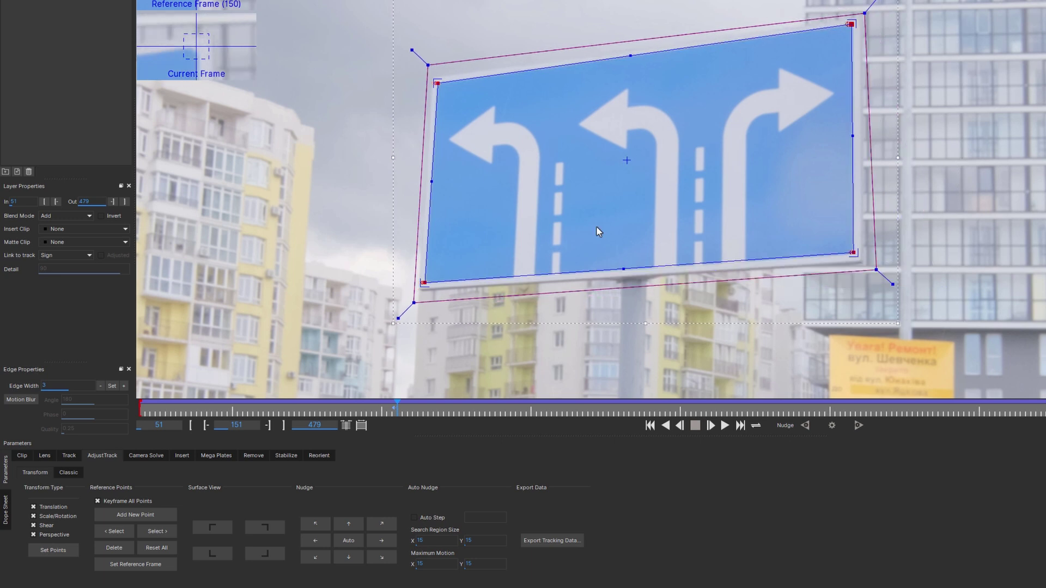
Try adding two extra reference points inside the sign, near the left and middle arrowheads
{"action": "left_click", "coordinate": [134, 515]}
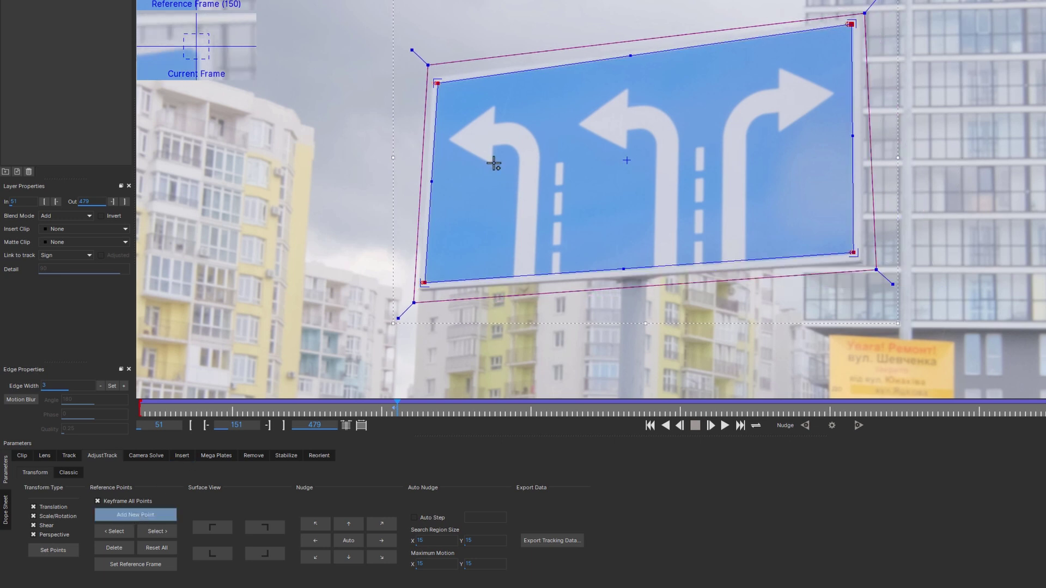
{"action": "left_click", "coordinate": [491, 163]}
{"action": "left_click", "coordinate": [625, 147]}
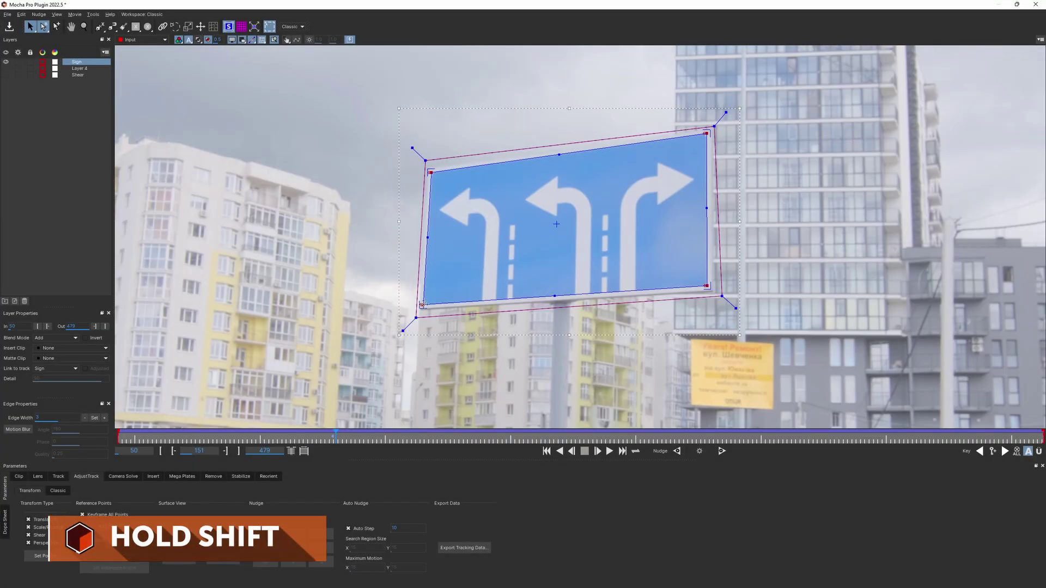
Select both left corner reference points, try moving them together, undo that, and try a fine adjustment from the lower-left point
{"action": "left_click", "coordinate": [422, 304], "text": "shift"}
{"action": "left_click", "coordinate": [431, 173], "text": "shift"}
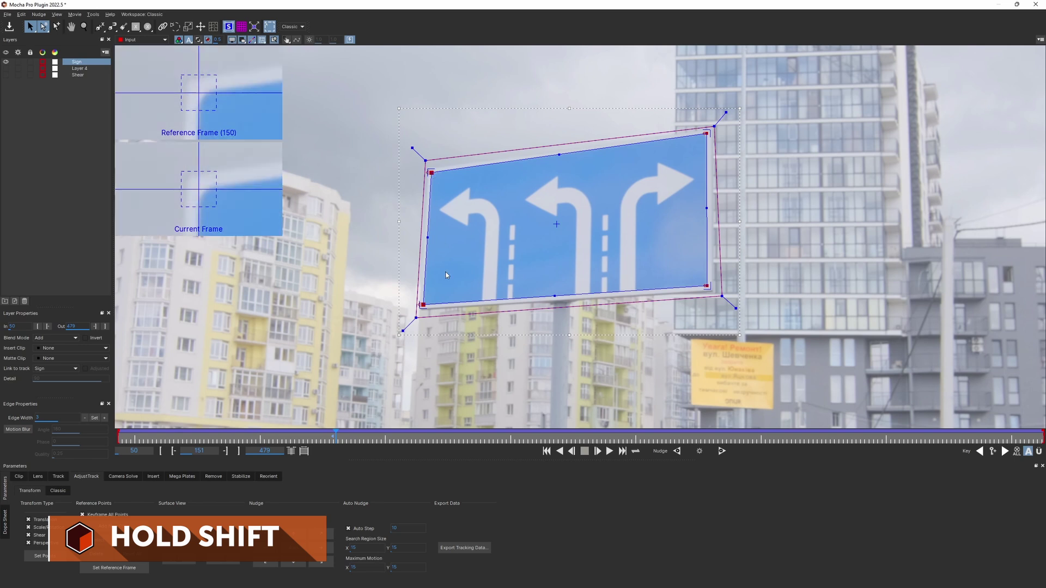
{"action": "mouse_move", "coordinate": [422, 304]}
{"action": "left_mouse_down"}
{"action": "mouse_move", "coordinate": [423, 267]}
{"action": "mouse_move", "coordinate": [423, 298]}
{"action": "left_mouse_up"}
{"action": "key", "text": "ctrl+z"}
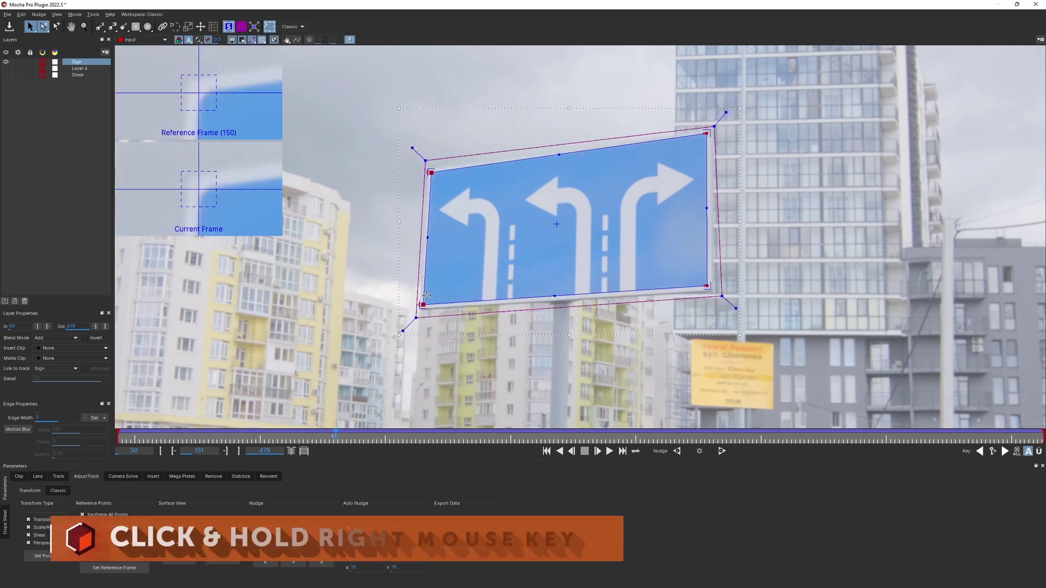
{"action": "left_click_drag", "start_coordinate": [423, 304], "coordinate": [448, 306]}
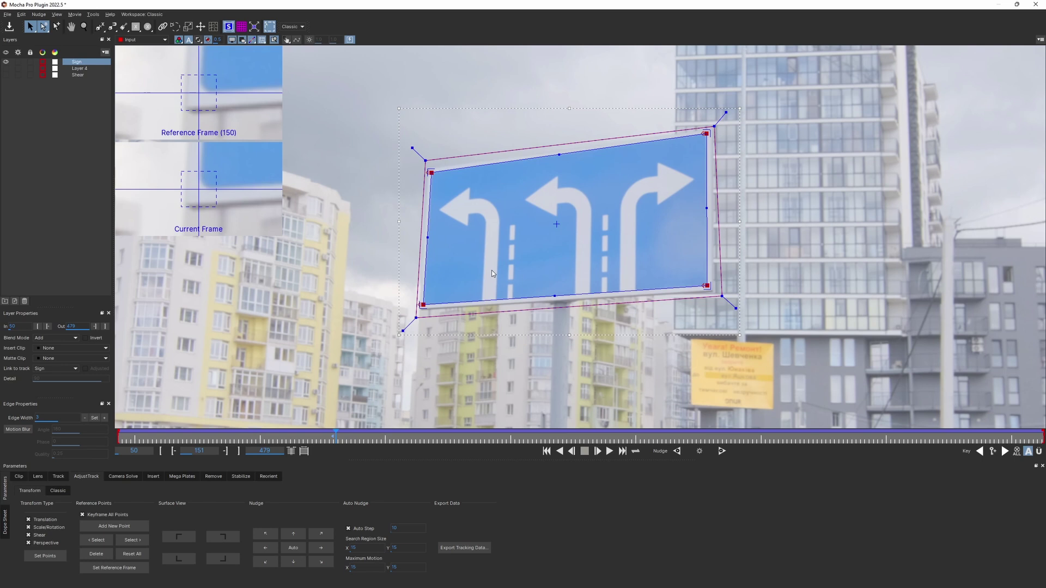
Compare frames 150 and 151, go to frame 298, and auto-nudge the sign's lower-left reference point
{"action": "key", "text": "Left"}
{"action": "key", "text": "Right"}
{"action": "key", "text": "Left"}
{"action": "left_click_drag", "start_coordinate": [333, 442], "coordinate": [648, 443]}
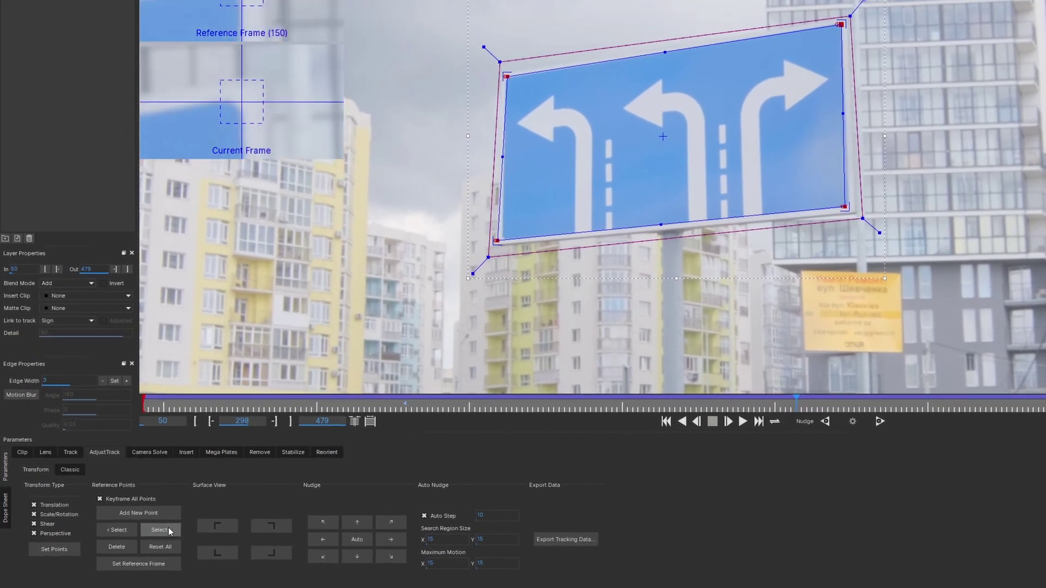
{"action": "left_click", "coordinate": [168, 528]}
{"action": "left_click", "coordinate": [117, 530]}
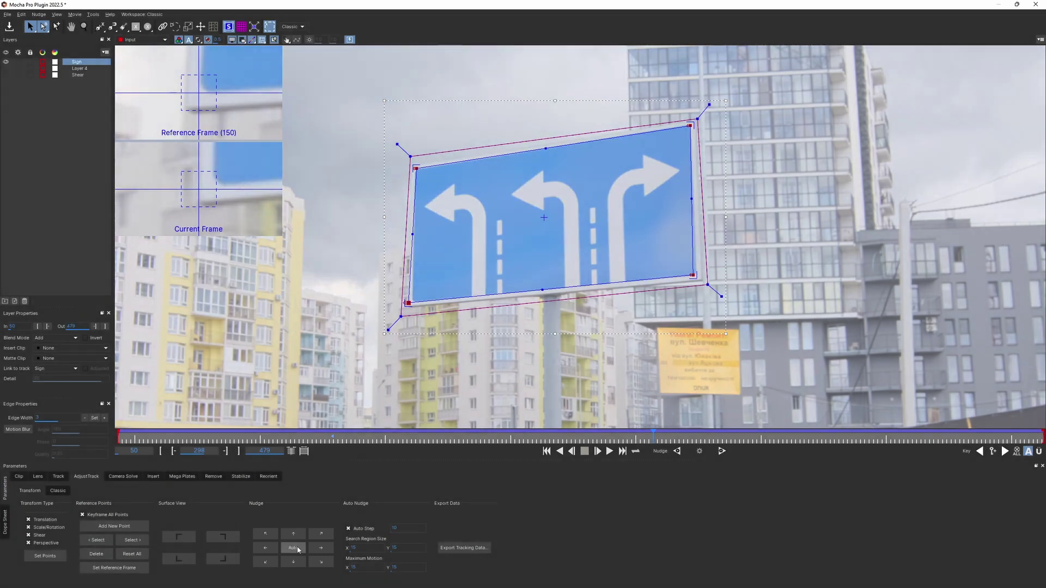
{"action": "left_click", "coordinate": [296, 550]}
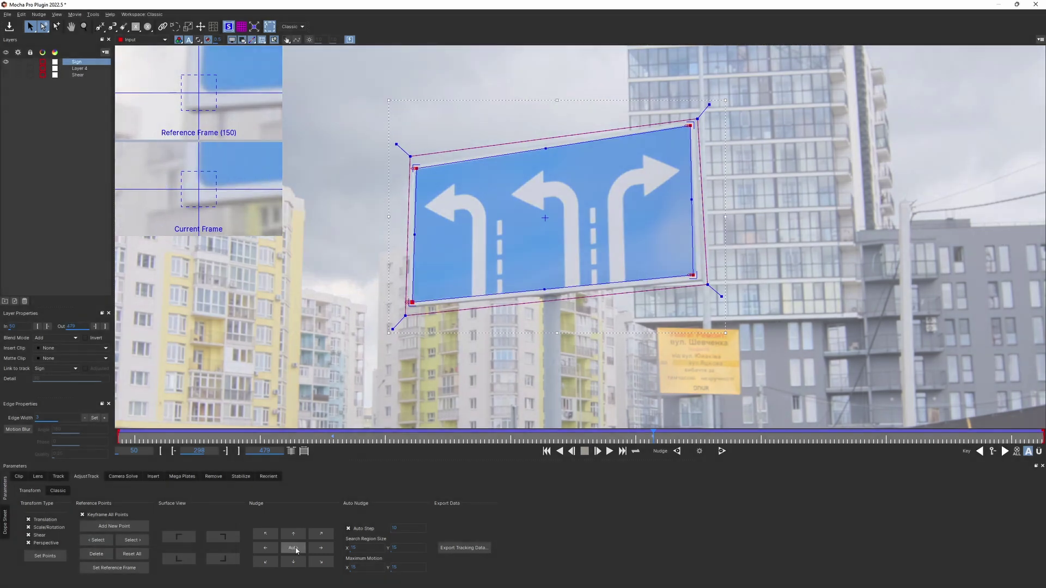
Nudge the sign's lower-right reference point three steps right and two steps up, and auto-nudge the upper-left point
{"action": "left_click", "coordinate": [321, 549]}
{"action": "left_click", "coordinate": [320, 550]}
{"action": "left_click", "coordinate": [320, 551]}
{"action": "left_click", "coordinate": [294, 537]}
{"action": "left_click", "coordinate": [294, 537]}
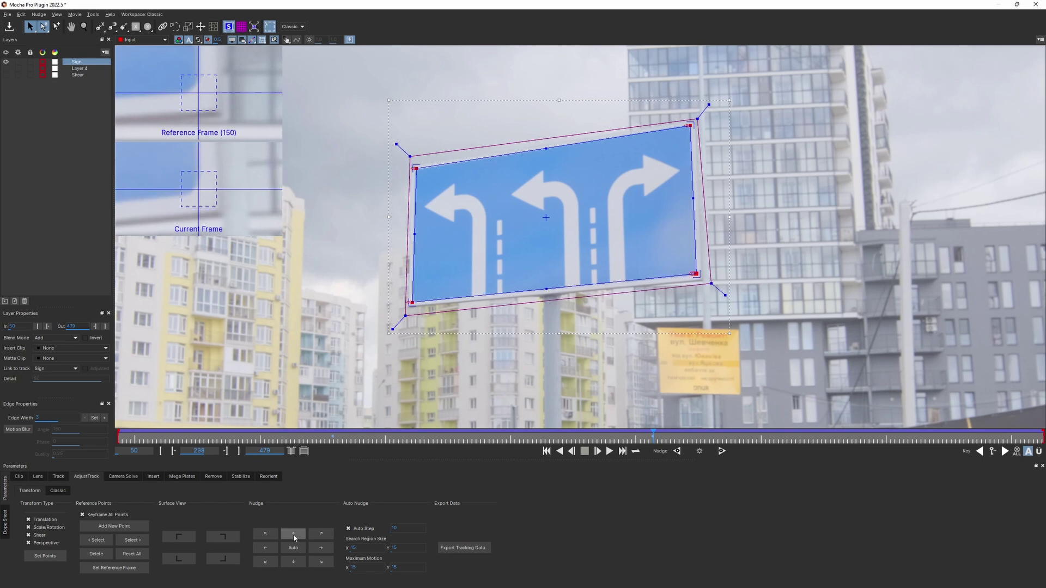
{"action": "left_click", "coordinate": [138, 541]}
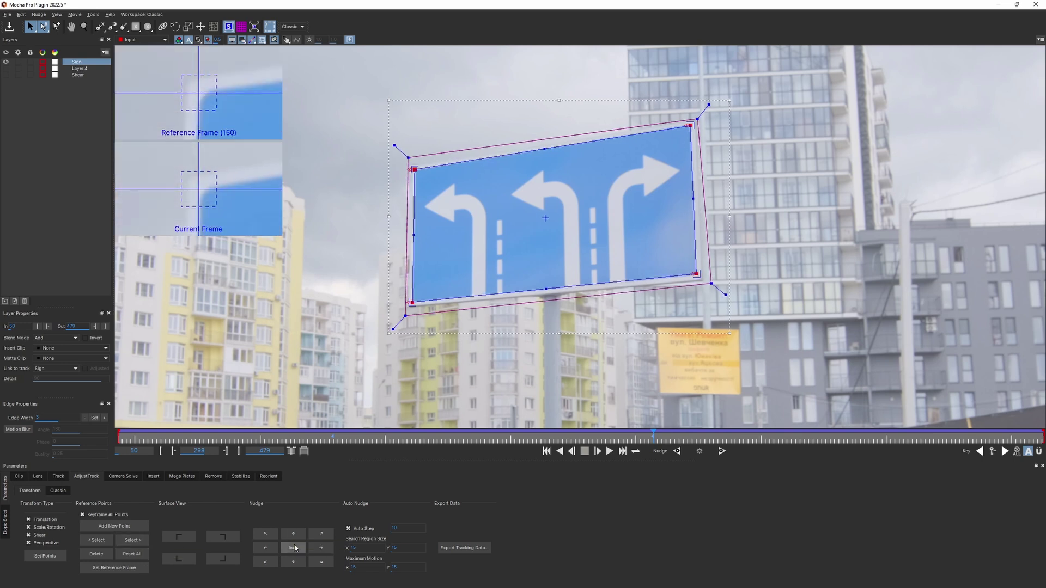
{"action": "left_click", "coordinate": [298, 547]}
Realign the lower-right, upper-left and upper-right reference points on frame 419, and auto-nudge the lower-left point near the clip's end
{"action": "left_click_drag", "start_coordinate": [653, 440], "coordinate": [912, 443]}
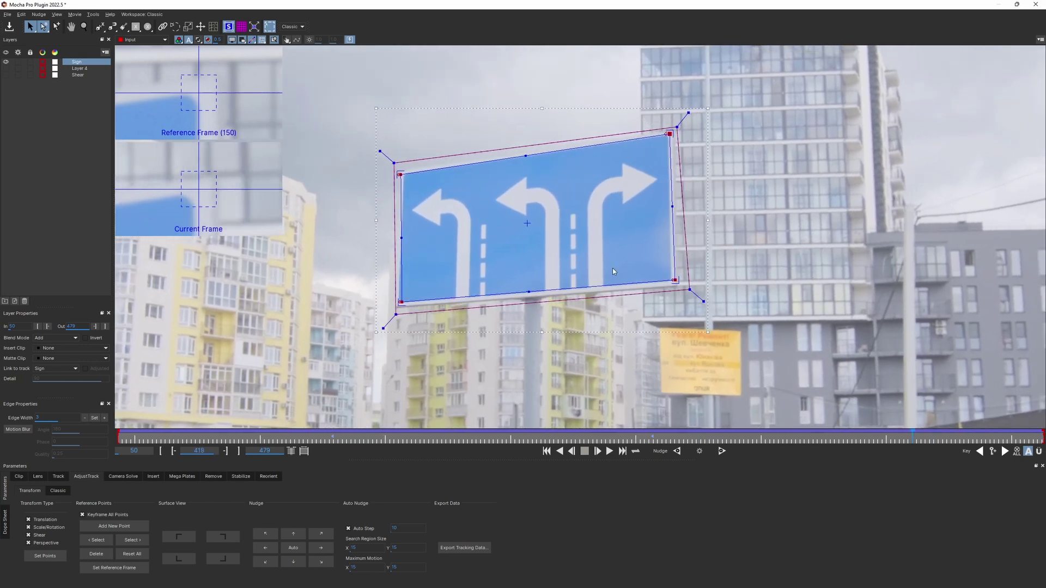
{"action": "left_click_drag", "start_coordinate": [675, 280], "coordinate": [670, 281]}
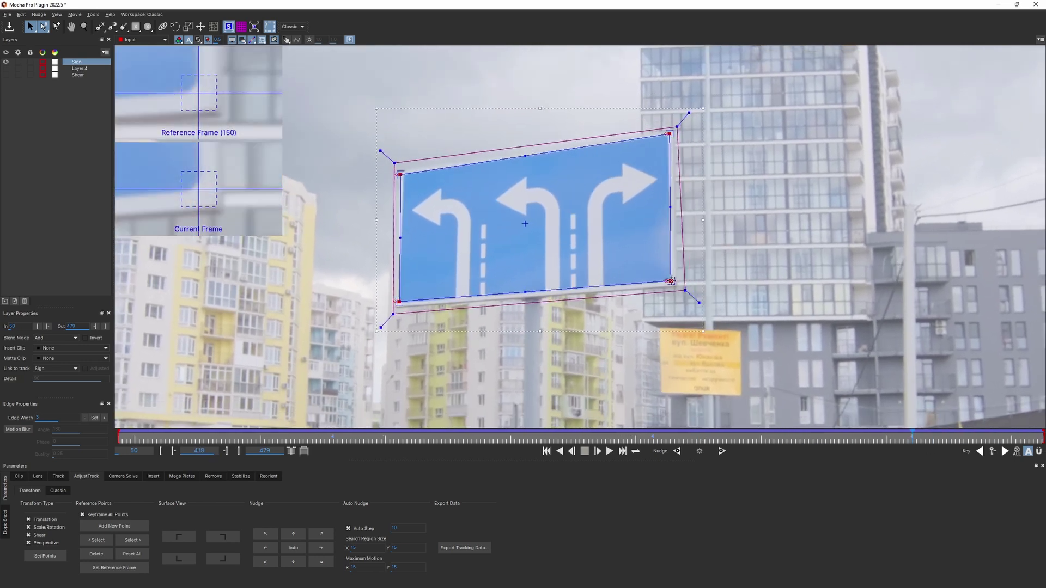
{"action": "left_click_drag", "start_coordinate": [399, 174], "coordinate": [402, 174]}
{"action": "left_click_drag", "start_coordinate": [669, 135], "coordinate": [665, 135]}
{"action": "left_click", "coordinate": [400, 301]}
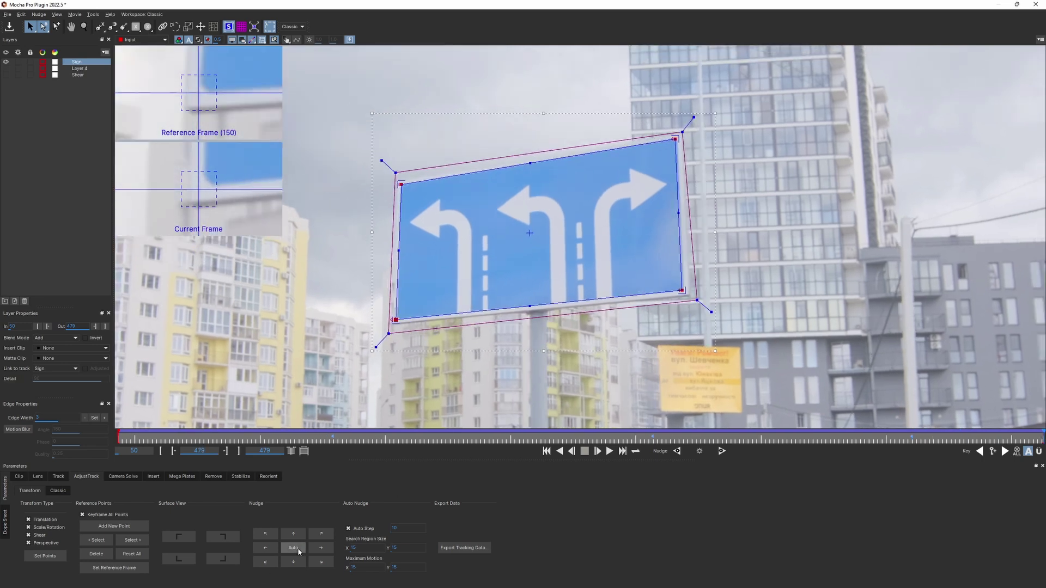
{"action": "left_click", "coordinate": [293, 548]}
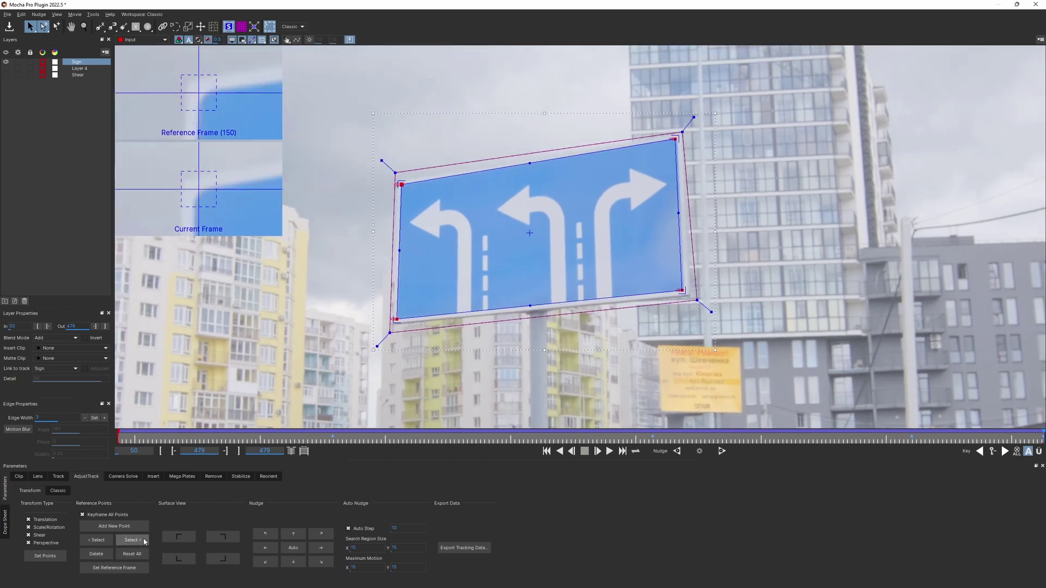
Go back to a frame near the clip's start and auto-nudge three of the sign's corner reference points in turn
{"action": "left_click", "coordinate": [325, 439]}
{"action": "left_click_drag", "start_coordinate": [323, 442], "coordinate": [167, 441]}
{"action": "left_click", "coordinate": [294, 549]}
{"action": "left_click", "coordinate": [136, 542]}
{"action": "left_click", "coordinate": [293, 548]}
{"action": "left_click", "coordinate": [140, 542]}
{"action": "left_click", "coordinate": [292, 549]}
{"action": "left_click", "coordinate": [136, 542]}
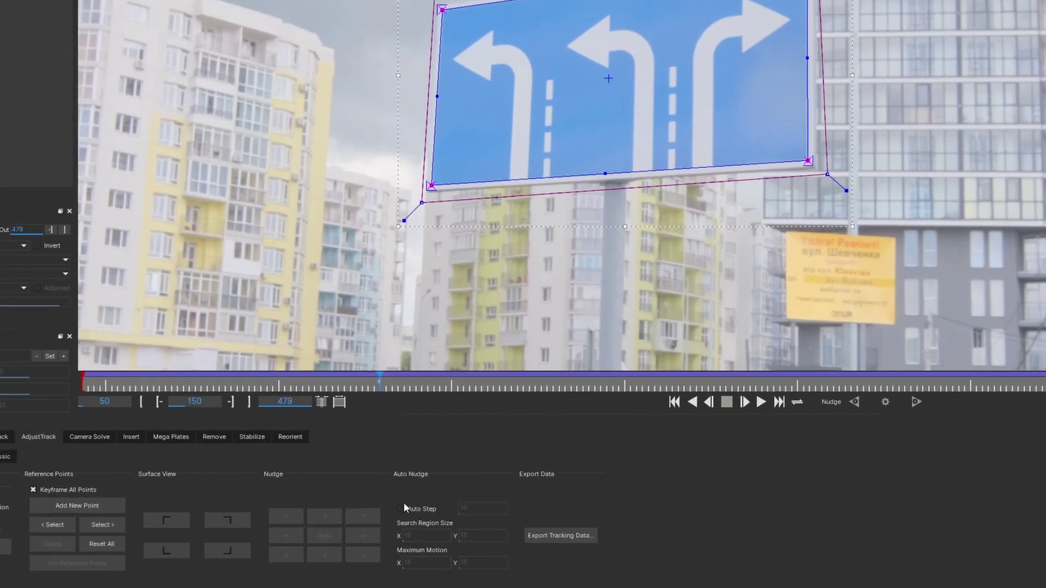
Turn on Auto Step with an interval of 10 and auto-nudge the track forward and backward from frame 150
{"action": "left_click", "coordinate": [348, 529]}
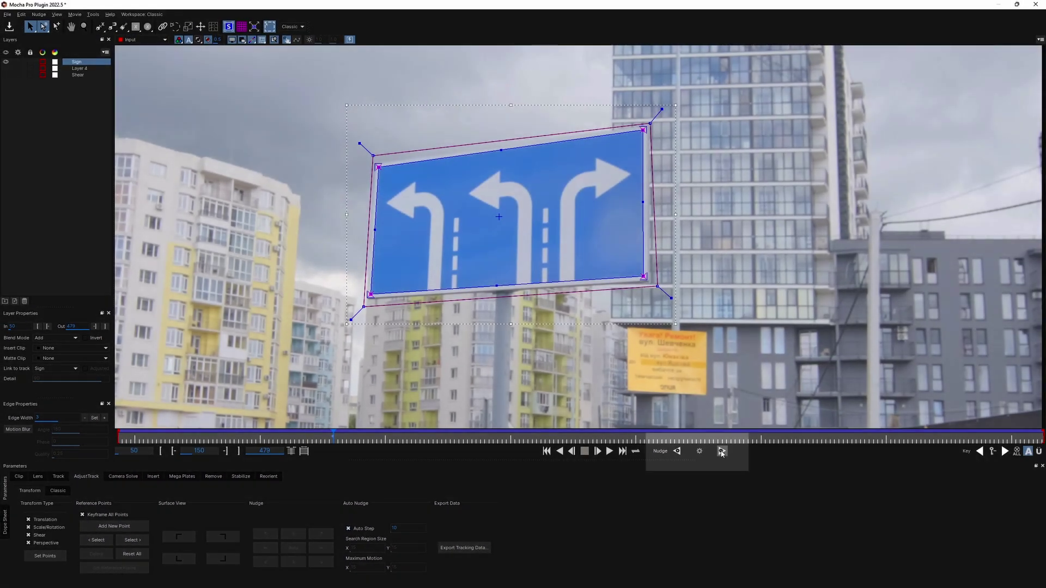
{"action": "left_click", "coordinate": [721, 452]}
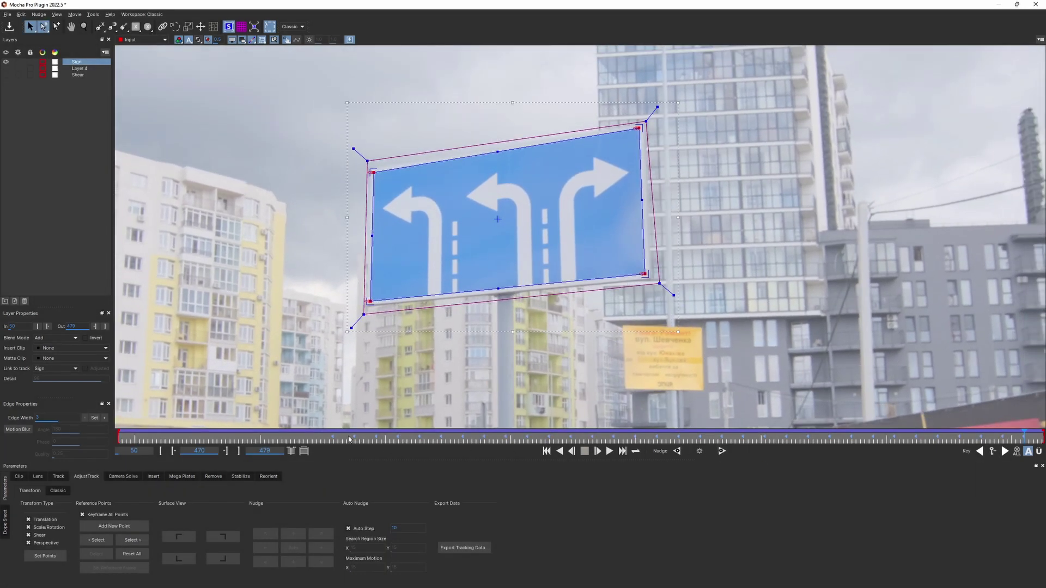
{"action": "left_click", "coordinate": [329, 439]}
{"action": "left_click_drag", "start_coordinate": [330, 439], "coordinate": [331, 439]}
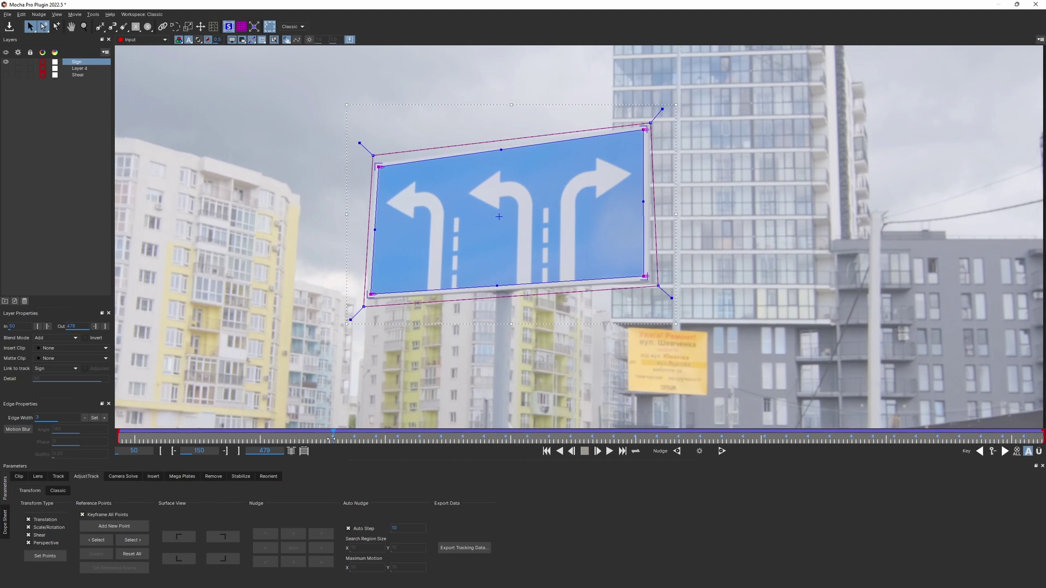
{"action": "left_click", "coordinate": [674, 454]}
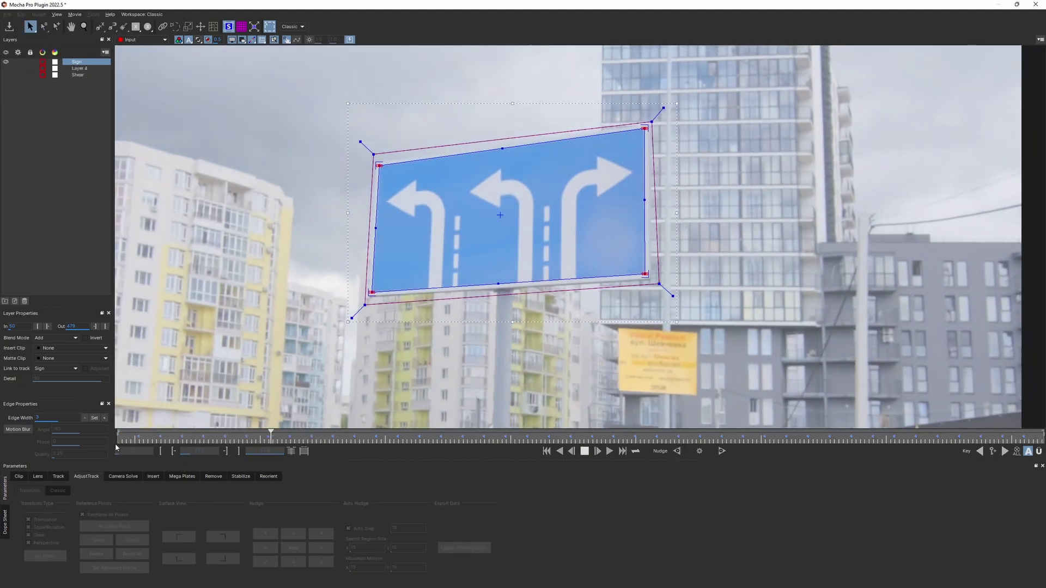
{"action": "left_click", "coordinate": [332, 439]}
Export the tracking data to the clipboard in the After Effects CC Power Pin format
{"action": "left_click", "coordinate": [481, 549]}
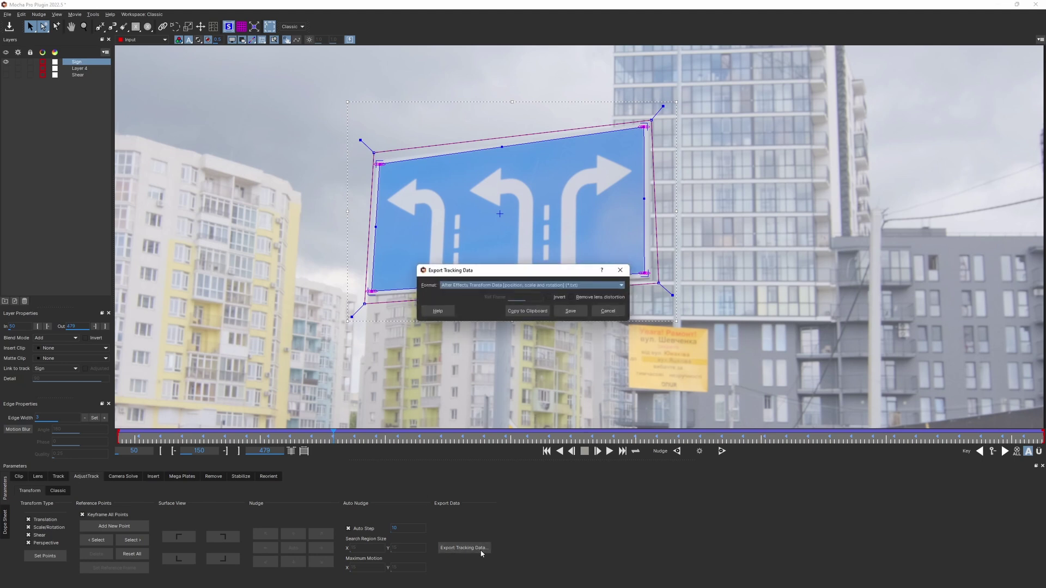
{"action": "left_click", "coordinate": [531, 286]}
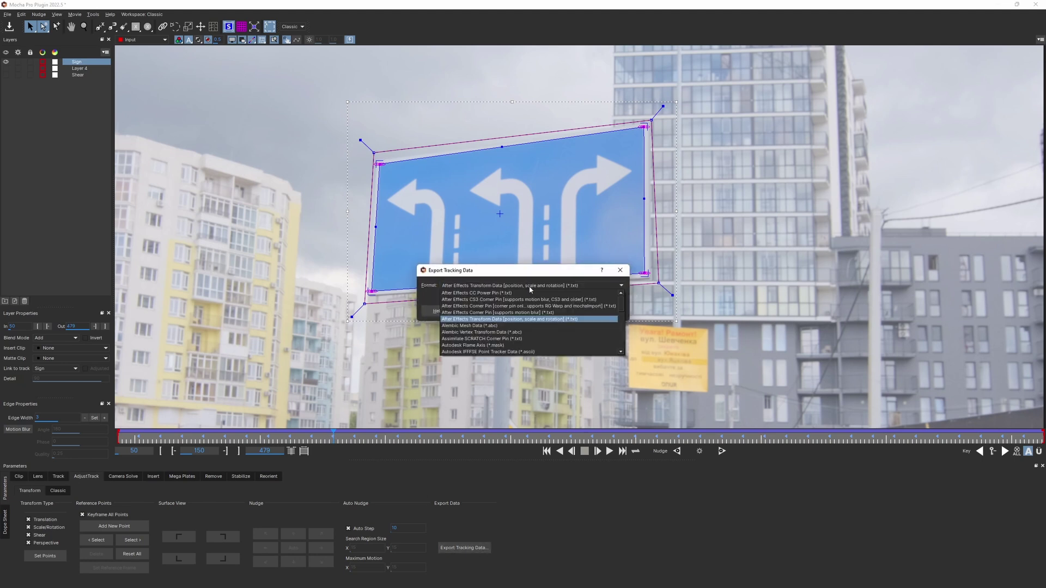
{"action": "left_click", "coordinate": [530, 293]}
{"action": "left_click", "coordinate": [531, 308]}
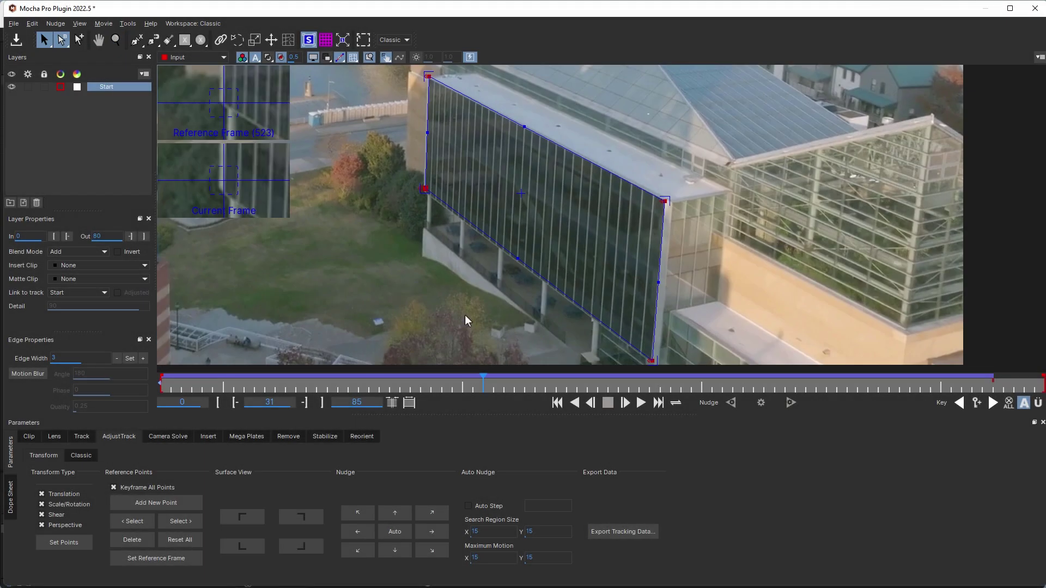
On frame 31 of the building clip, auto-nudge the upper-left, upper-right and lower-right reference points, and nudge the lower-right one up
{"action": "left_click", "coordinate": [181, 525]}
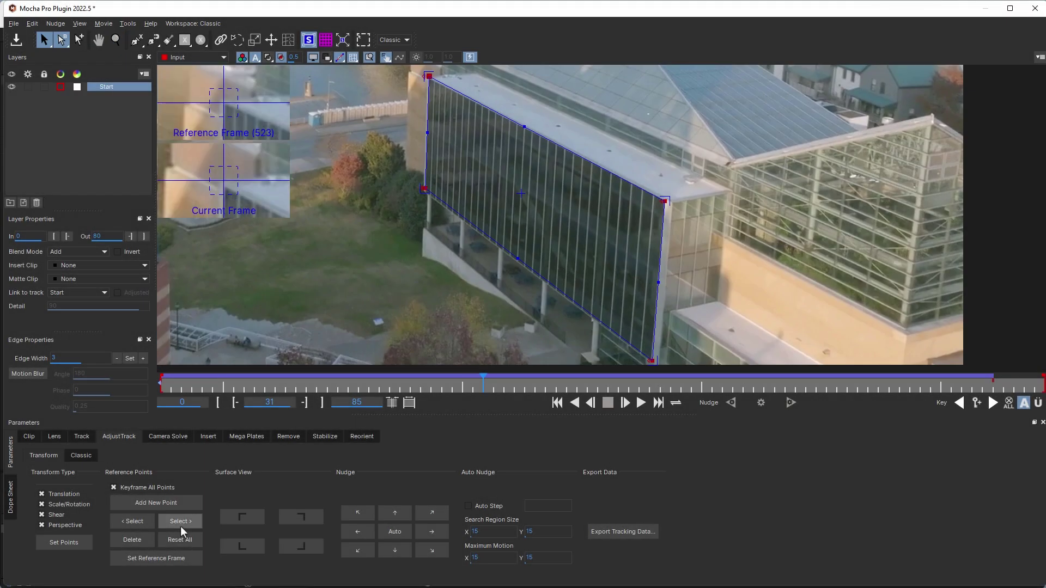
{"action": "left_click", "coordinate": [393, 533]}
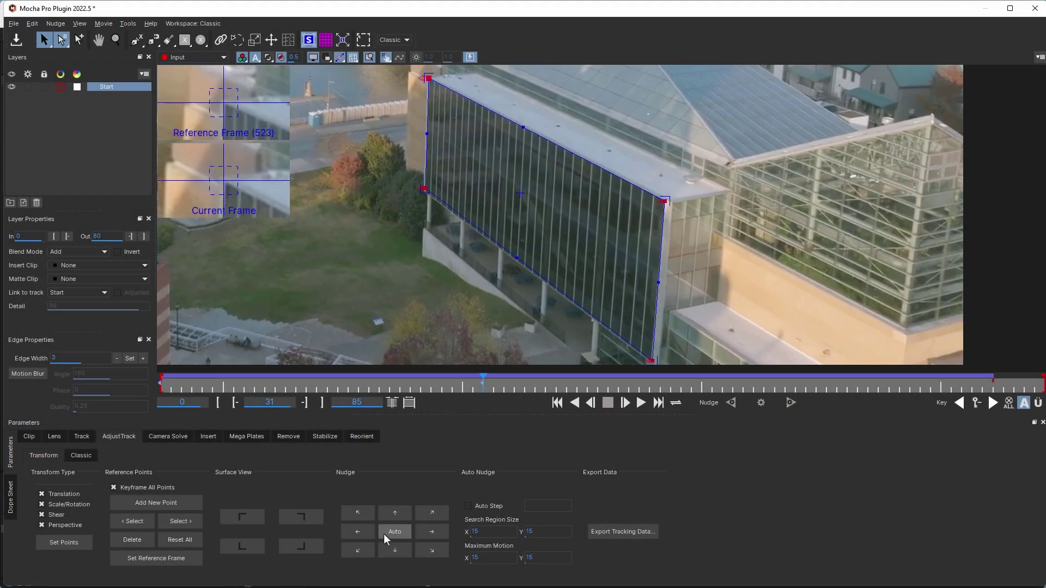
{"action": "left_click", "coordinate": [181, 521]}
{"action": "left_click", "coordinate": [393, 531]}
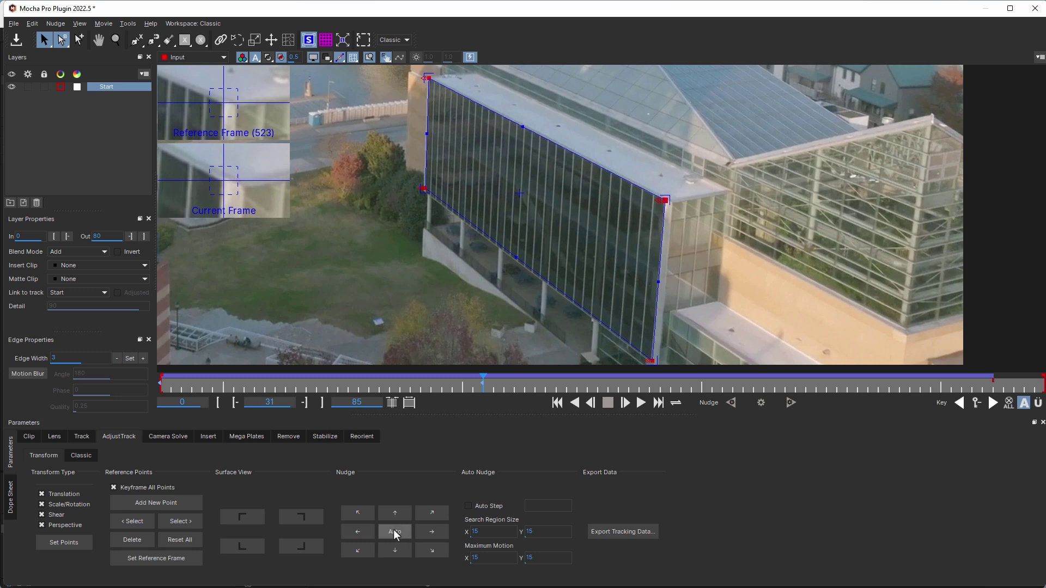
{"action": "left_click", "coordinate": [179, 522]}
{"action": "left_click", "coordinate": [400, 532]}
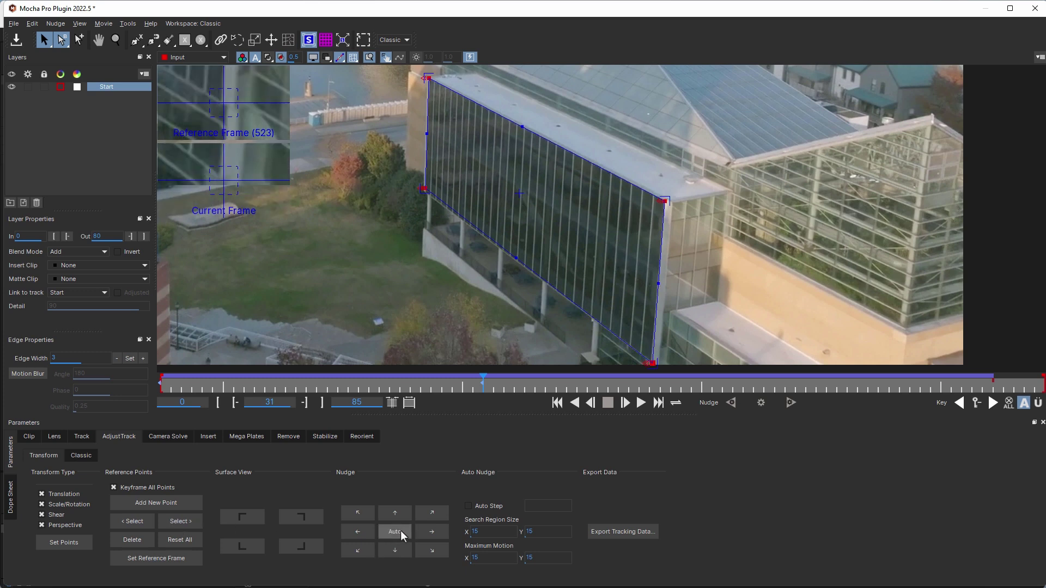
{"action": "left_click", "coordinate": [396, 512]}
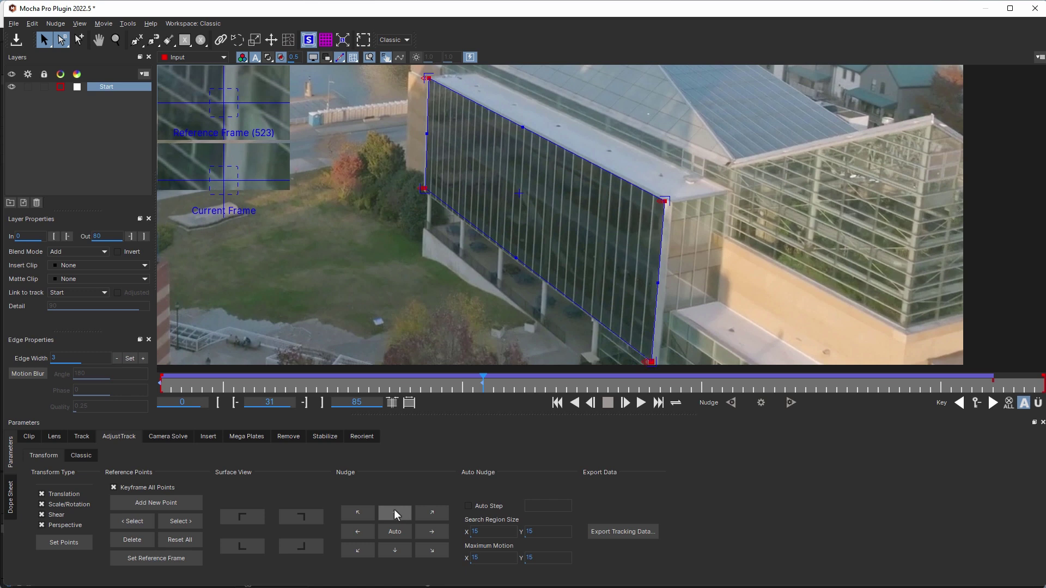
Switch to the previous reference point on the building facade and auto-nudge it at frame 31
{"action": "left_click", "coordinate": [140, 522]}
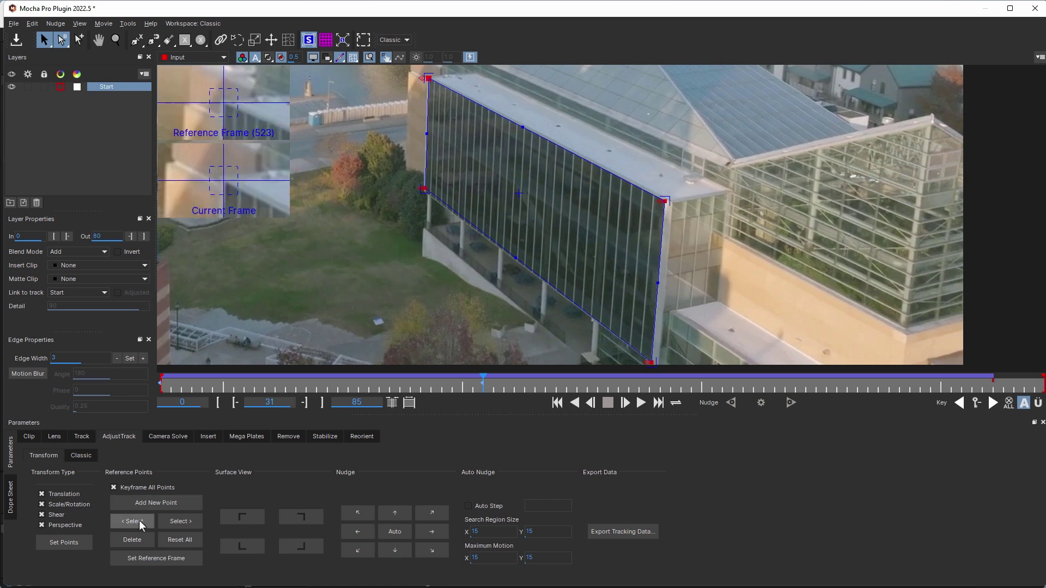
{"action": "left_click", "coordinate": [397, 532]}
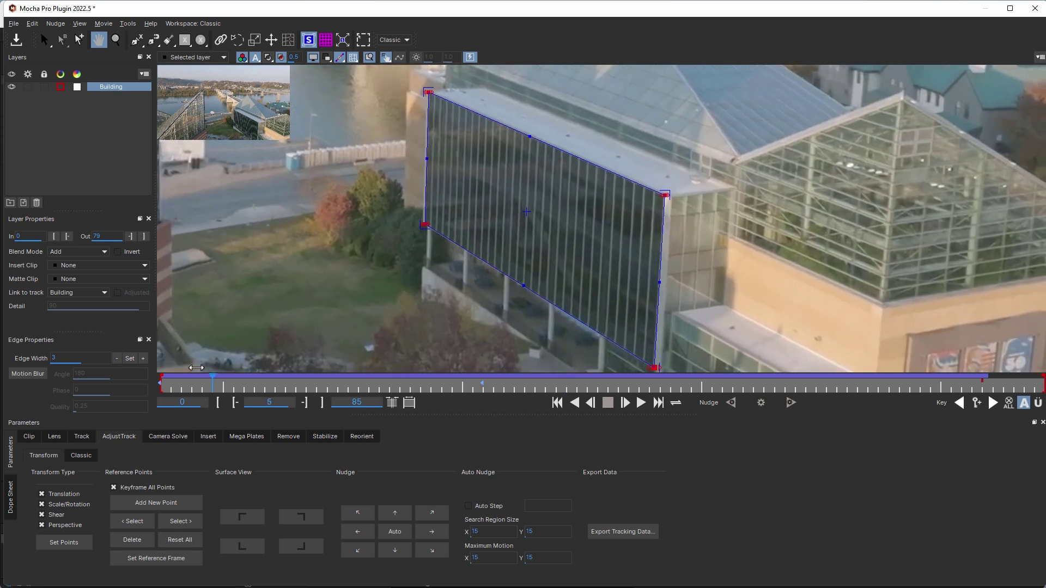
Play the building clip from near its start to check how the adjusted corners follow the facade
{"action": "key", "text": "z"}
{"action": "left_click_drag", "start_coordinate": [461, 263], "coordinate": [456, 279]}
{"action": "key", "text": "space"}
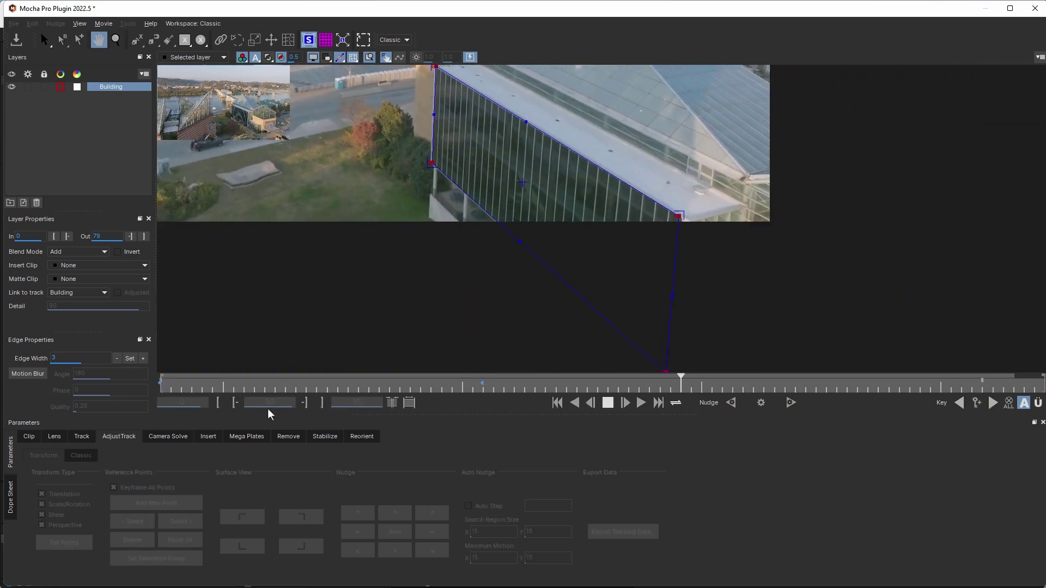
{"action": "key", "text": "space"}
{"action": "left_click_drag", "start_coordinate": [832, 383], "coordinate": [109, 410]}
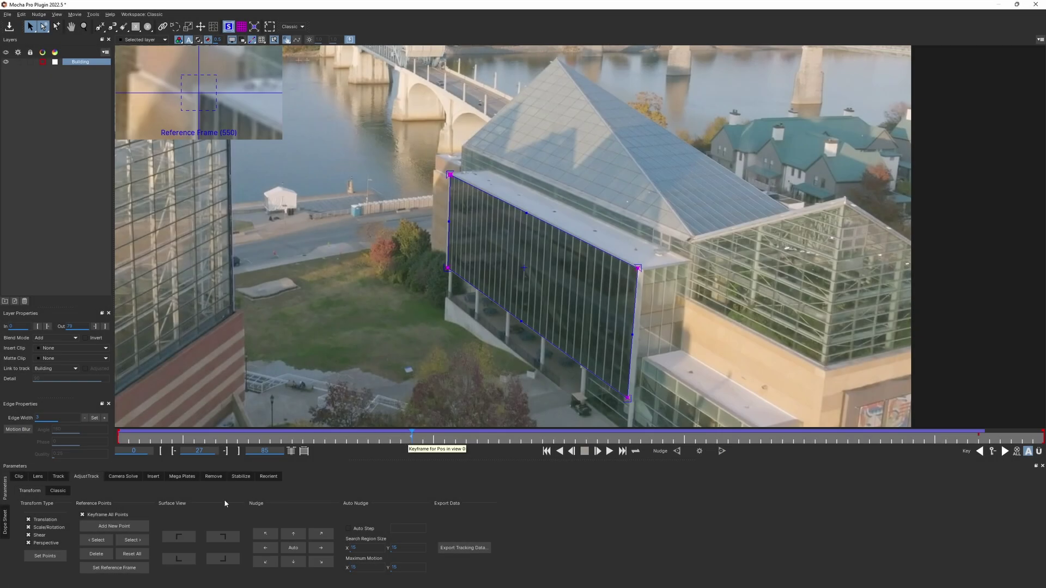
At frame 0, adjust the building's upper-left reference point with Keyframe All Points on, and check the AdjustTransform keyframes in the Dope Sheet
{"action": "left_click_drag", "start_coordinate": [411, 436], "coordinate": [118, 437]}
{"action": "left_click_drag", "start_coordinate": [448, 186], "coordinate": [450, 181]}
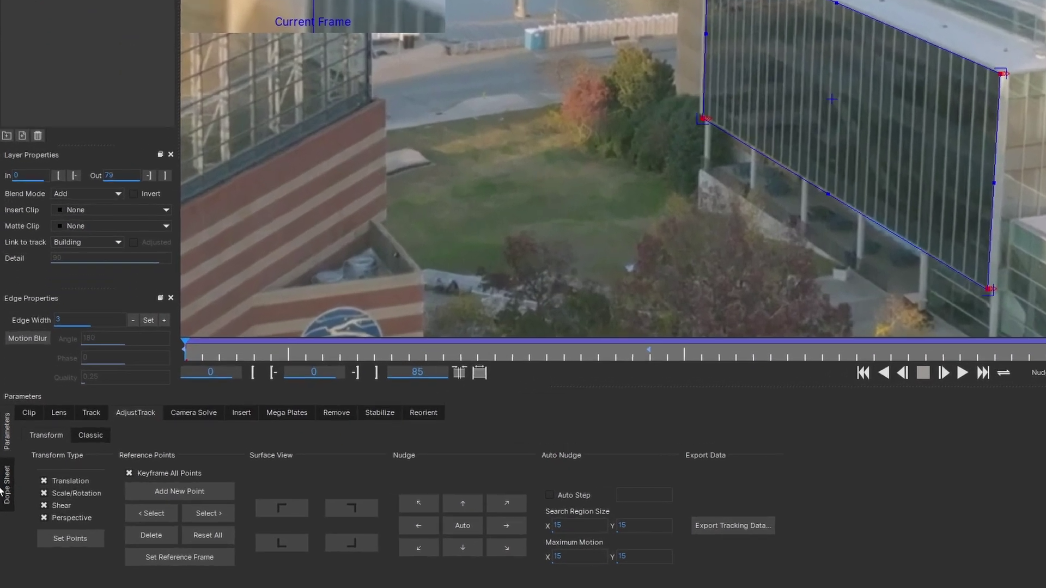
{"action": "left_click", "coordinate": [5, 522]}
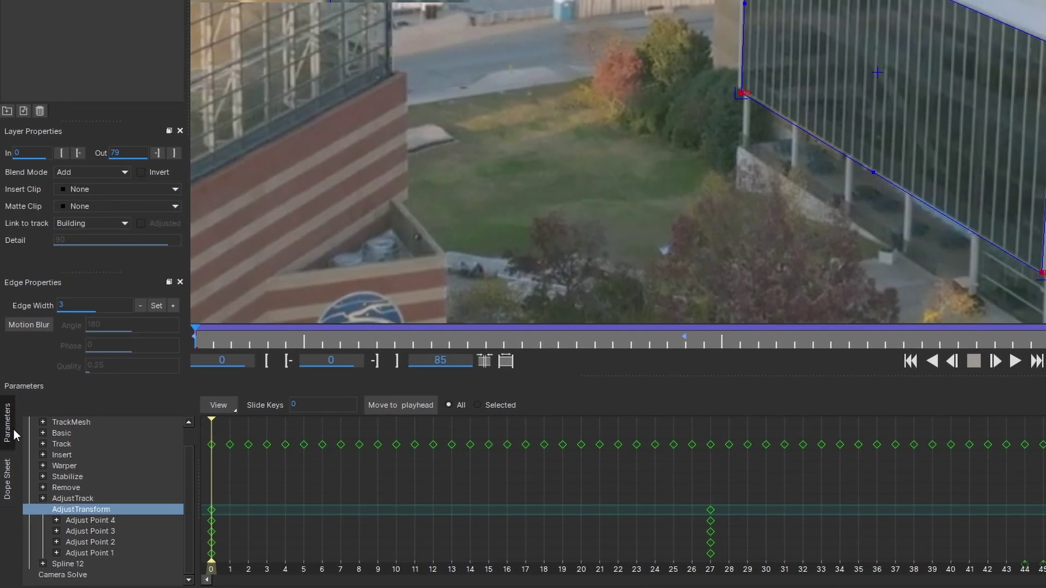
{"action": "left_click", "coordinate": [9, 382]}
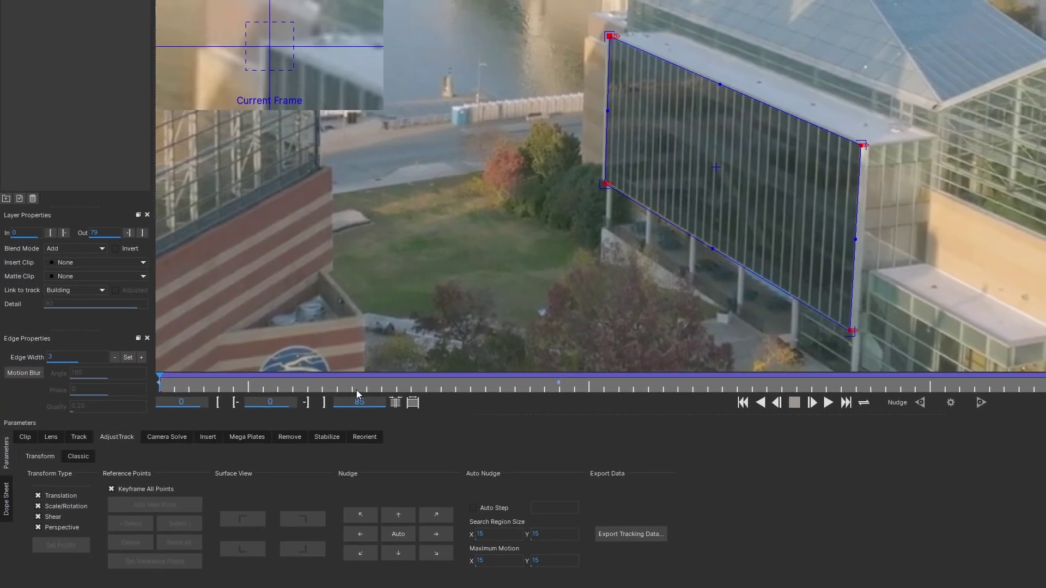
With Keyframe All Points off, move the building's upper-left reference point at frame 15 and open the Dope Sheet
{"action": "left_click", "coordinate": [381, 388]}
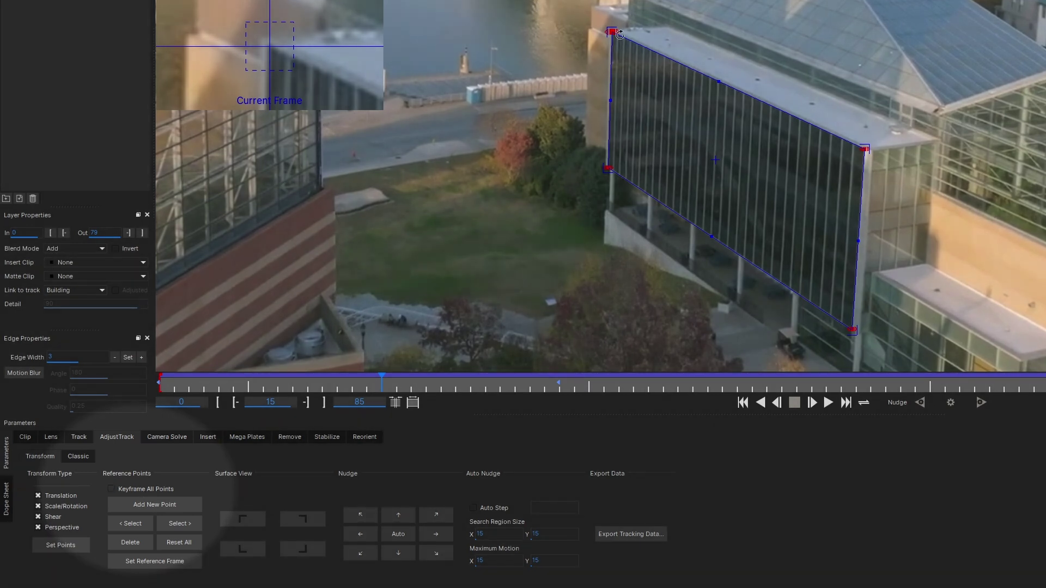
{"action": "left_click_drag", "start_coordinate": [612, 31], "coordinate": [625, 51]}
{"action": "left_click", "coordinate": [7, 499]}
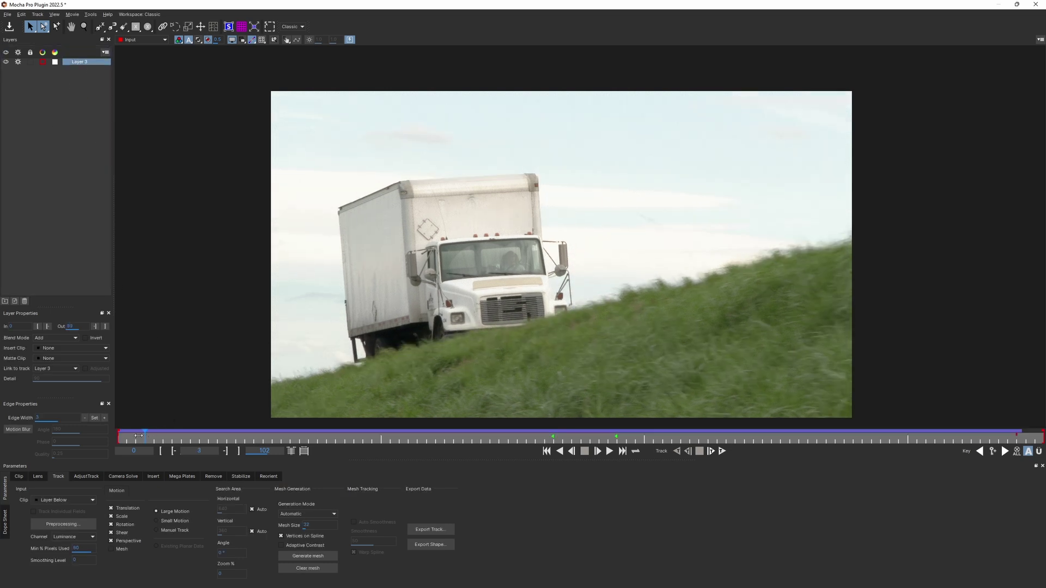
Play through the truck clip and inspect the tracked spline on the trailer's side around frame 83
{"action": "key", "text": "t"}
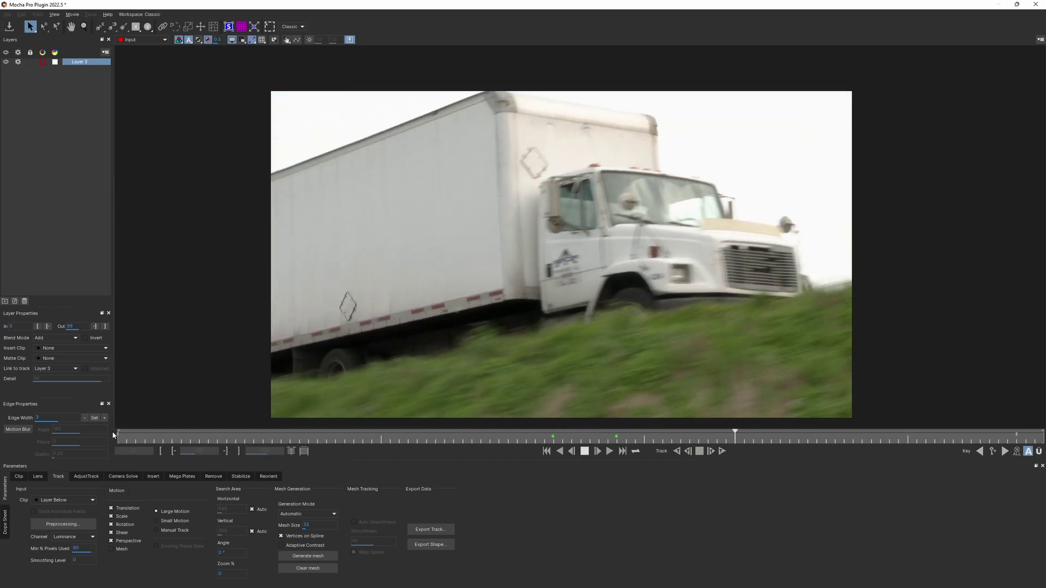
{"action": "key", "text": "z"}
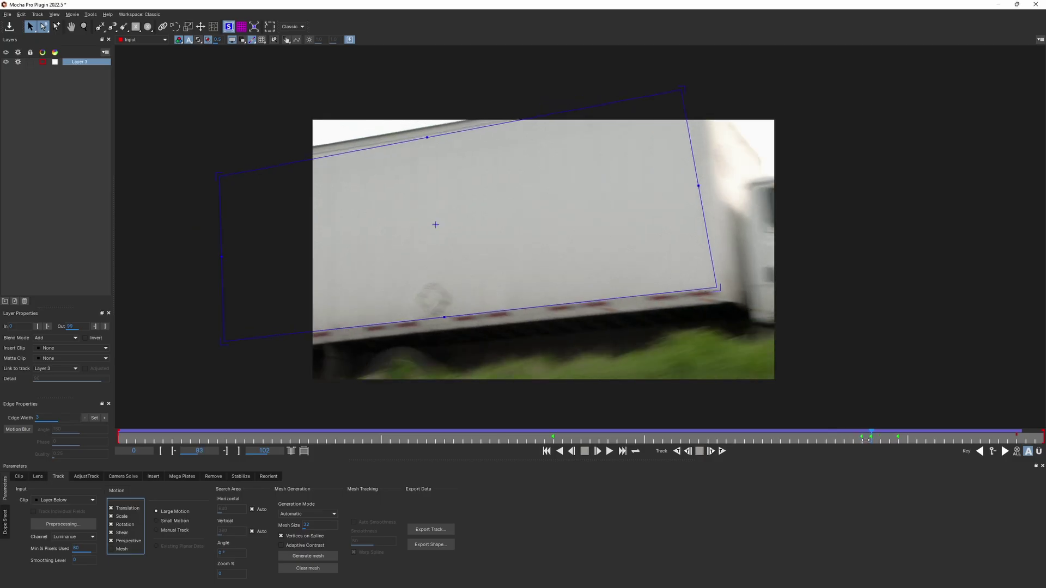
{"action": "left_click_drag", "start_coordinate": [866, 445], "coordinate": [860, 445]}
{"action": "key", "text": "Right"}
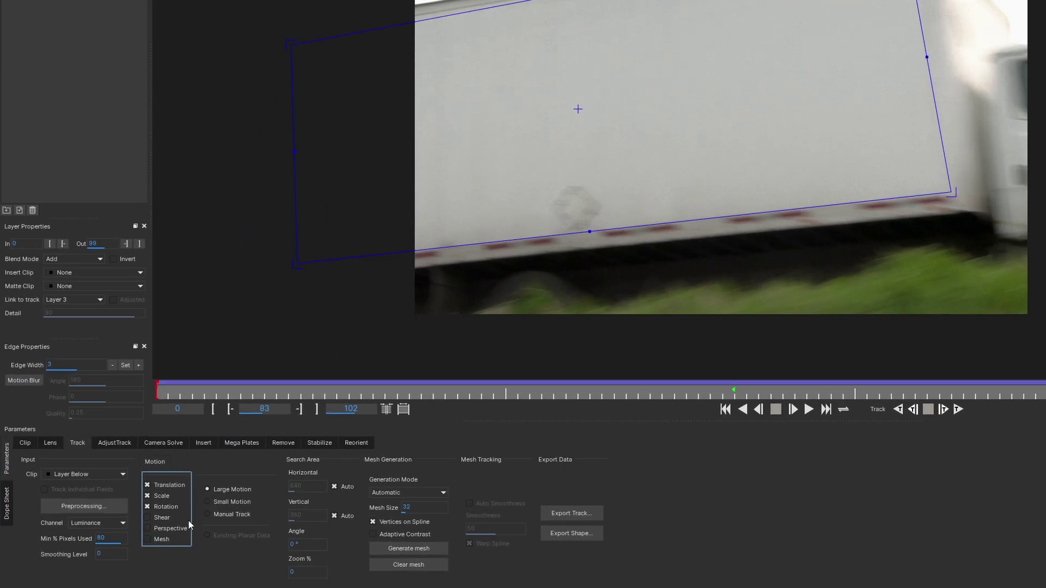
Try limiting the track motion to Translation, Scale and Rotation from frame 83, and to Translation only at frame 92
{"action": "left_click", "coordinate": [112, 533]}
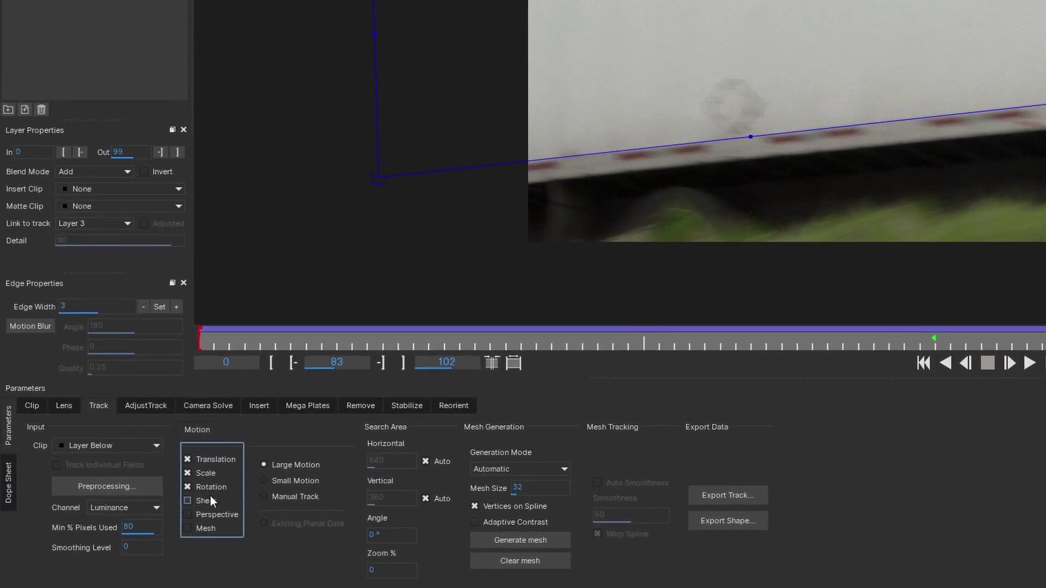
{"action": "key", "text": "Right"}
{"action": "key", "text": "Right"}
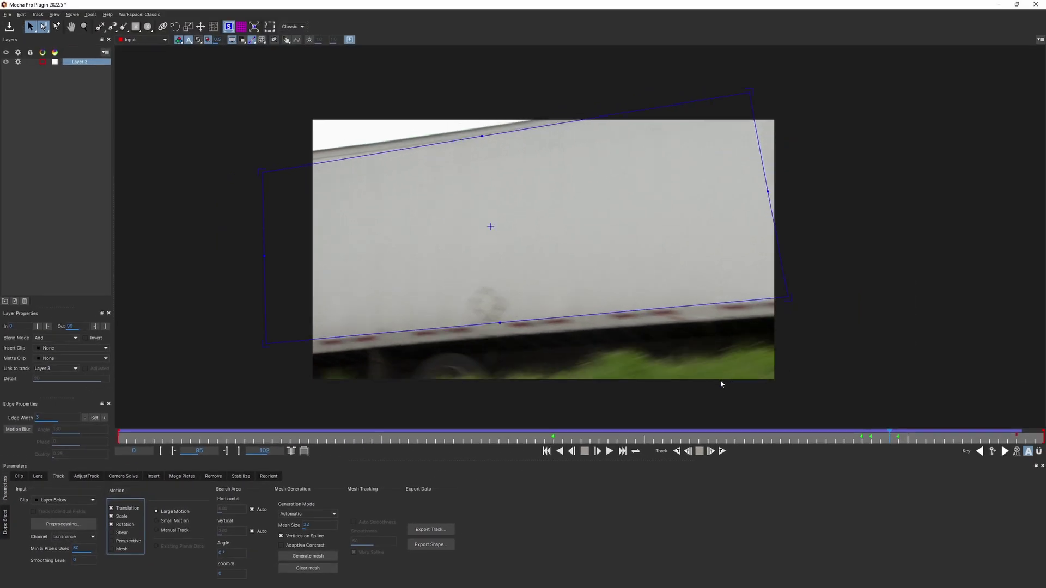
{"action": "key", "text": "Right"}
{"action": "left_click_drag", "start_coordinate": [928, 433], "coordinate": [953, 436]}
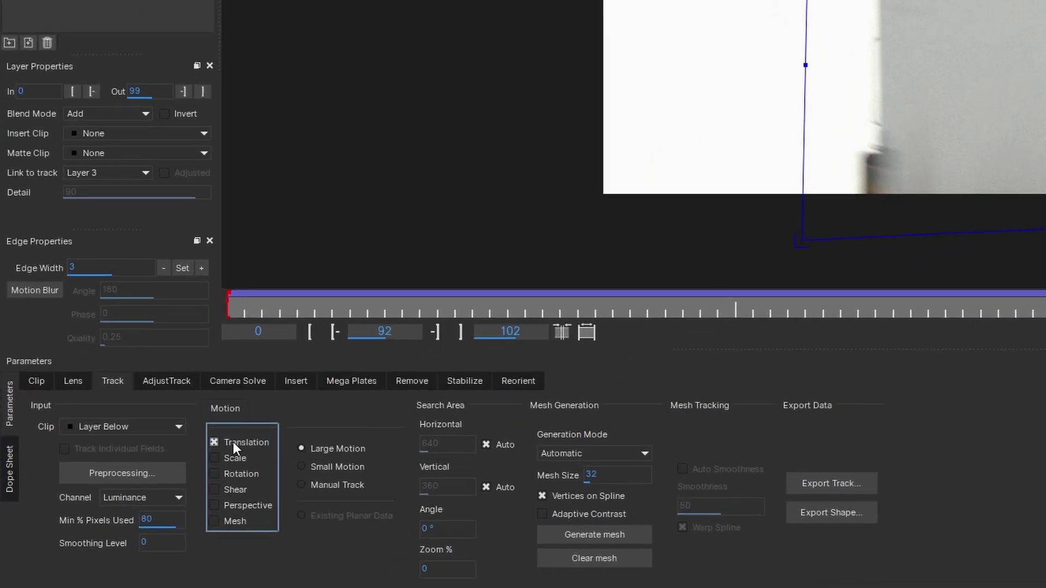
{"action": "left_click_drag", "start_coordinate": [951, 437], "coordinate": [874, 441]}
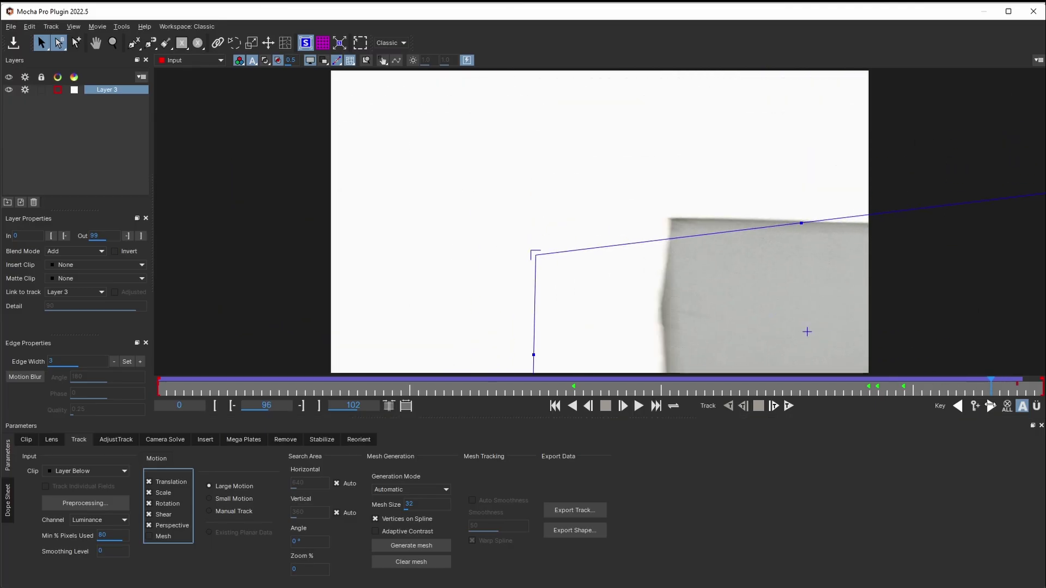
Compare the truck frames around frame 55 one by one to examine how well the spline fits the trailer's side
{"action": "left_click_drag", "start_coordinate": [987, 406], "coordinate": [629, 392]}
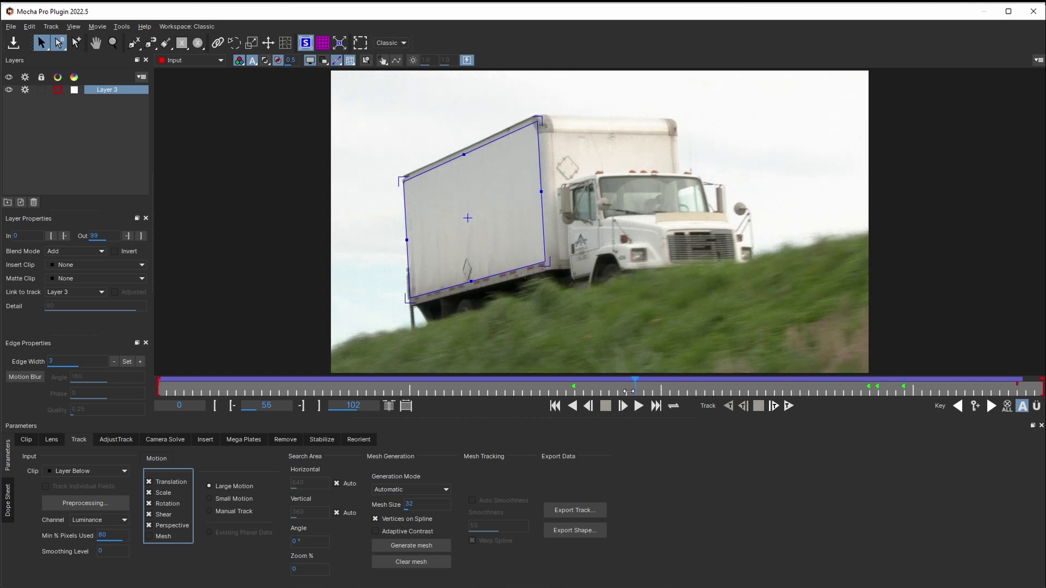
{"action": "key", "text": "Right"}
{"action": "key", "text": "Right"}
{"action": "key", "text": "Right"}
{"action": "key", "text": "Left"}
{"action": "key", "text": "Left"}
{"action": "key", "text": "Left"}
{"action": "key", "text": "Left"}
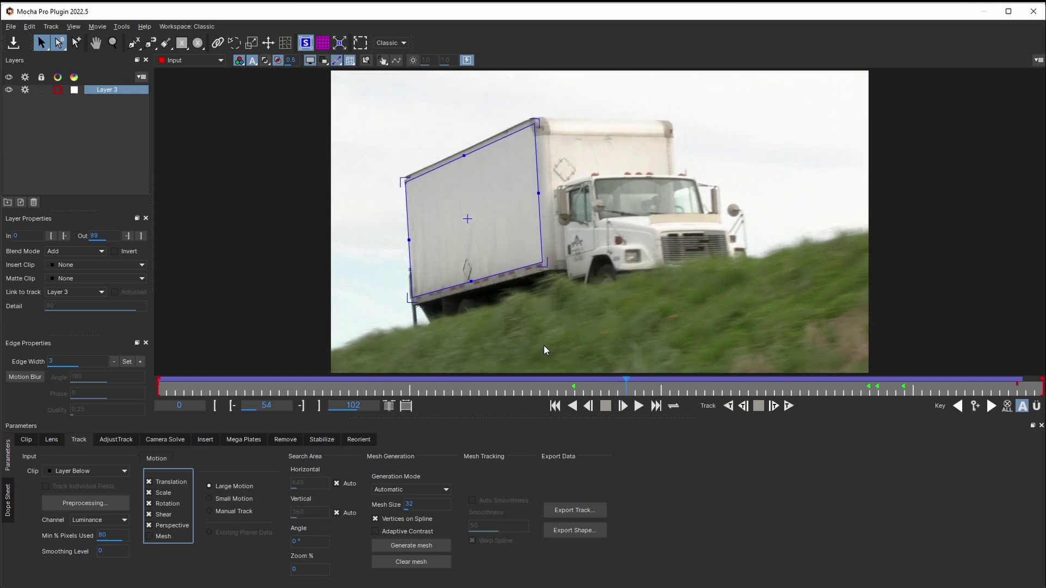
{"action": "key", "text": "Right"}
{"action": "key", "text": "Right"}
{"action": "key", "text": "Left"}
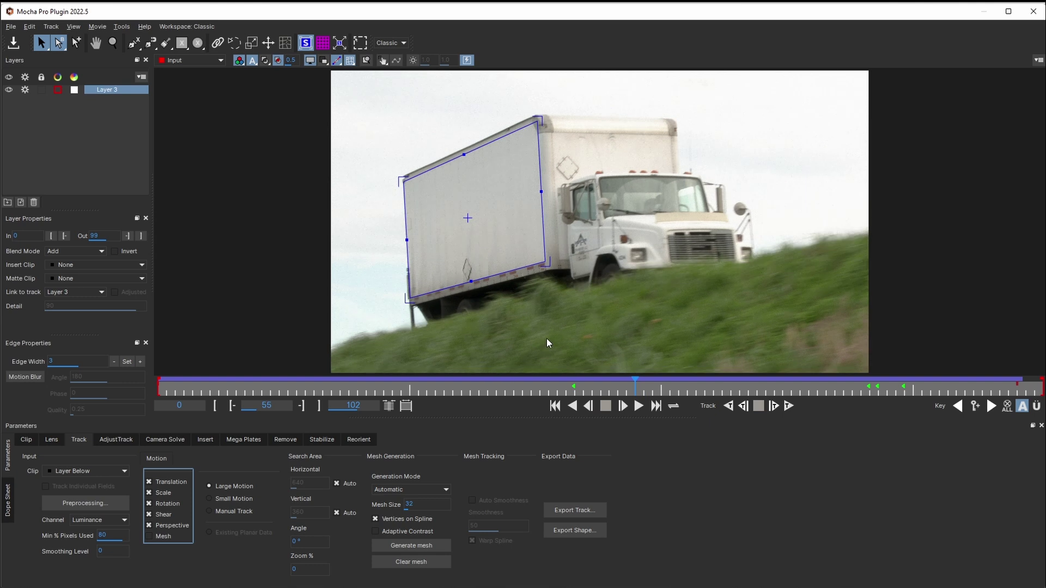
At frame 55, enable the Translation, Scale/Rotation, Shear and Perspective adjustments and set reference points at the corners of the trailer's side
{"action": "left_click", "coordinate": [114, 444]}
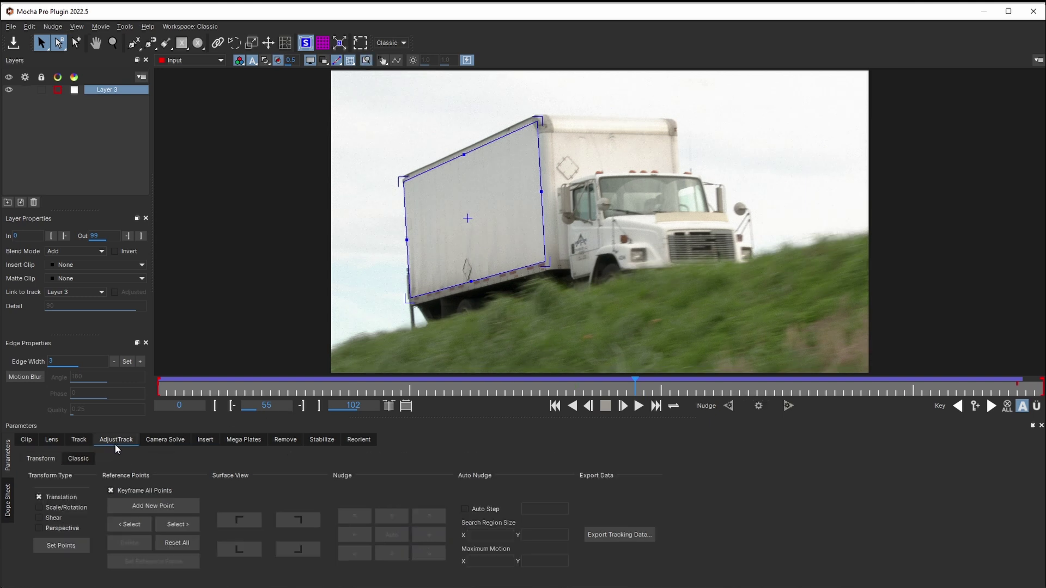
{"action": "left_click", "coordinate": [75, 493]}
{"action": "left_click", "coordinate": [67, 547]}
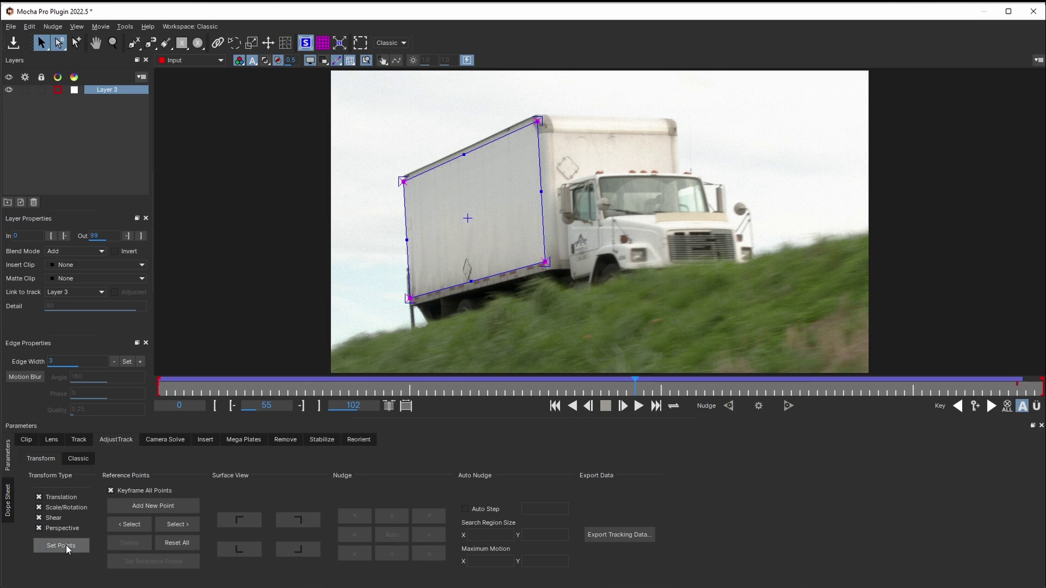
Go to frame 0 and auto-nudge two of the trailer side's corner reference points in turn
{"action": "left_click", "coordinate": [165, 525]}
{"action": "left_click_drag", "start_coordinate": [633, 388], "coordinate": [154, 398]}
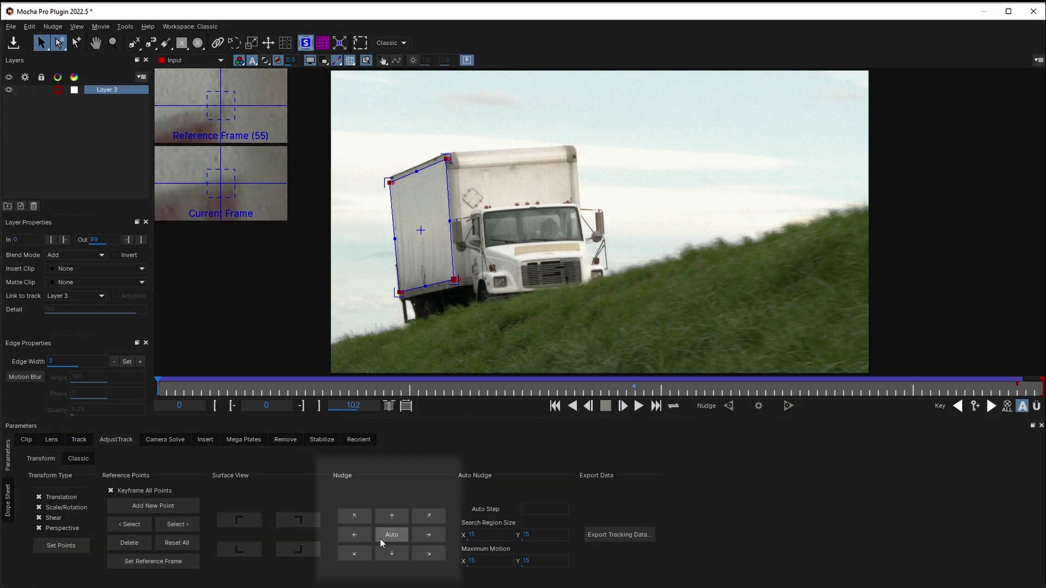
{"action": "left_click", "coordinate": [390, 536]}
{"action": "left_click", "coordinate": [185, 526]}
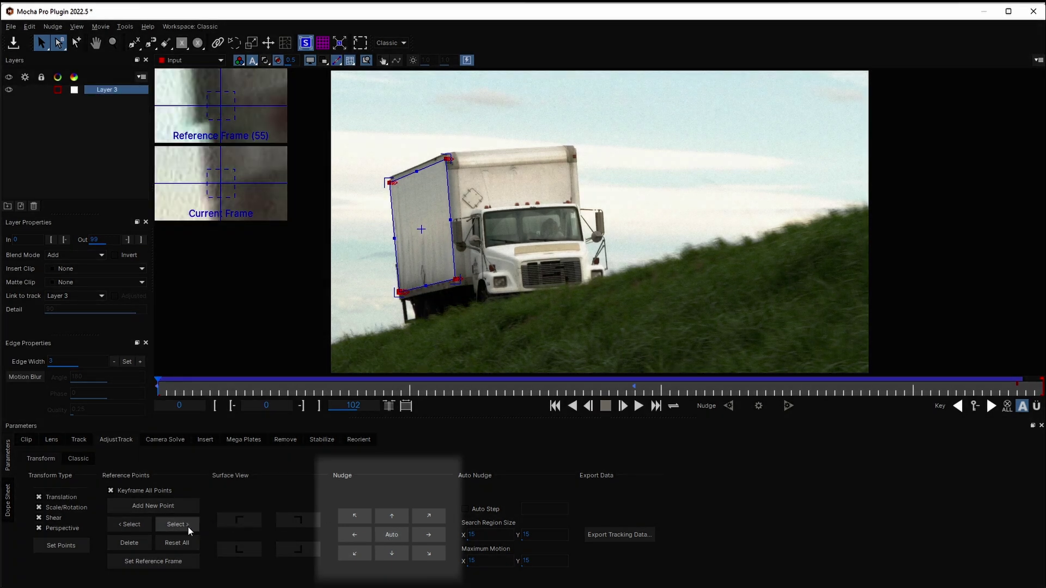
{"action": "left_click", "coordinate": [393, 535]}
{"action": "key", "text": "z"}
{"action": "mouse_move", "coordinate": [407, 299]}
{"action": "left_mouse_down"}
{"action": "mouse_move", "coordinate": [449, 180]}
{"action": "mouse_move", "coordinate": [409, 280]}
{"action": "left_mouse_up"}
{"action": "left_click_drag", "start_coordinate": [380, 316], "coordinate": [376, 298]}
{"action": "key", "text": "ctrl+f"}
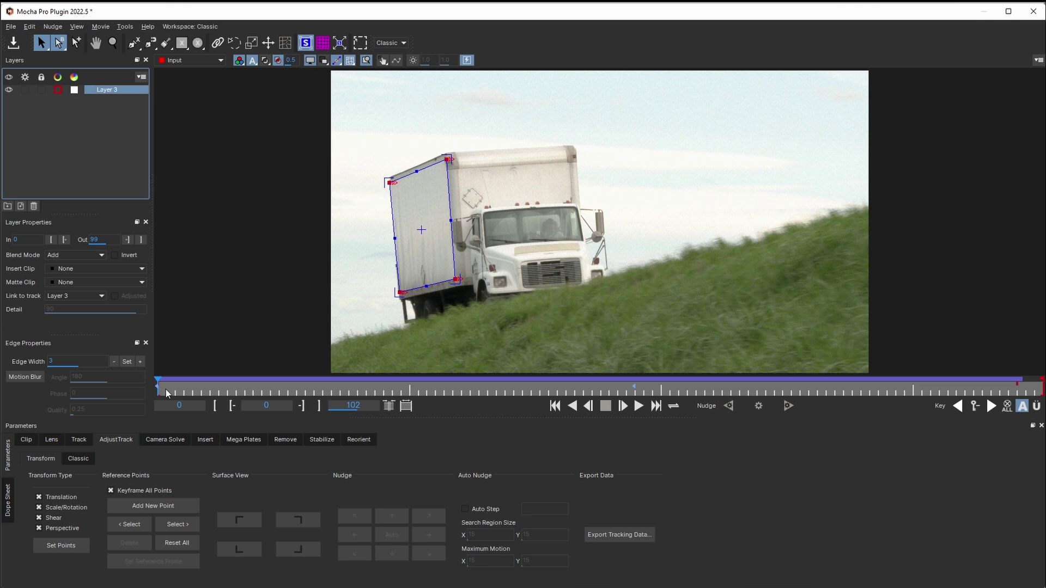
Go to frame 66 and shift the trailer side's off-screen upper-left reference point slightly right
{"action": "left_click_drag", "start_coordinate": [165, 389], "coordinate": [731, 391]}
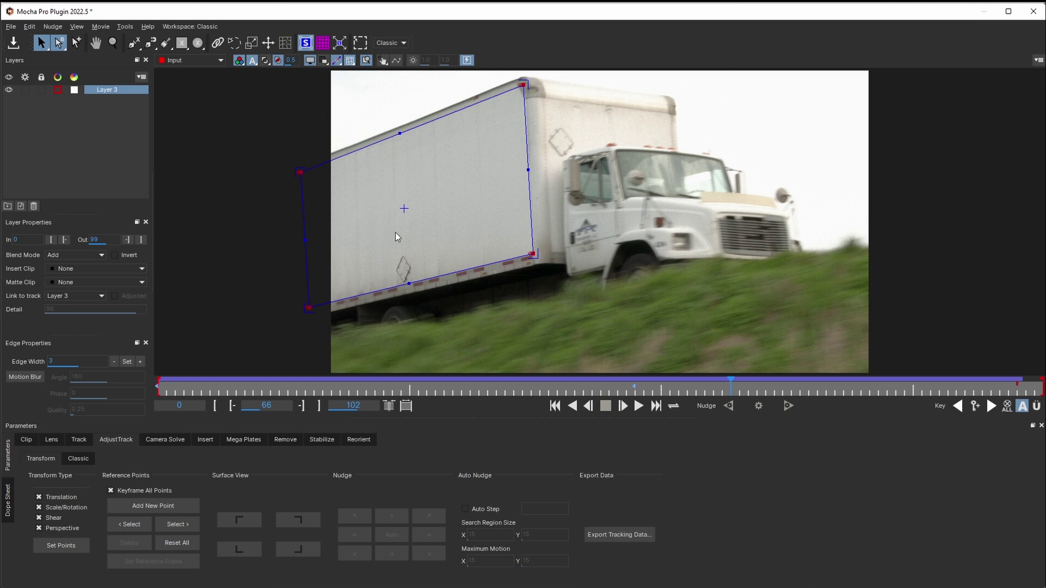
{"action": "left_click_drag", "start_coordinate": [300, 170], "coordinate": [303, 170]}
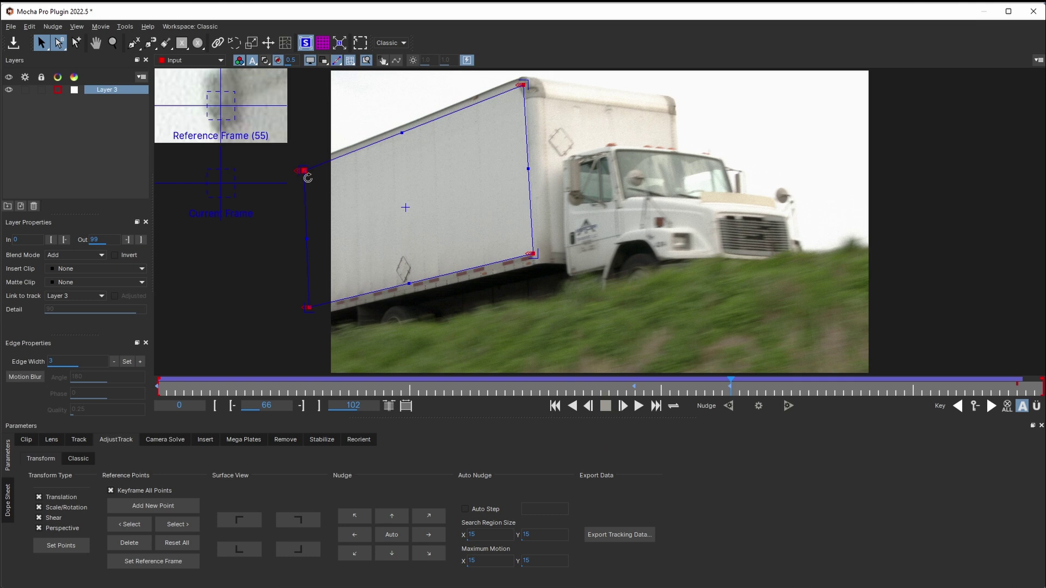
Advance to frame 91 and move the upper-left and lower-left reference points onto the trailer's rear edge
{"action": "key", "text": "Right"}
{"action": "key", "text": "Right"}
{"action": "key", "text": "Right"}
{"action": "key", "text": "Right"}
{"action": "key", "text": "Right"}
{"action": "key", "text": "Right"}
{"action": "key", "text": "Right"}
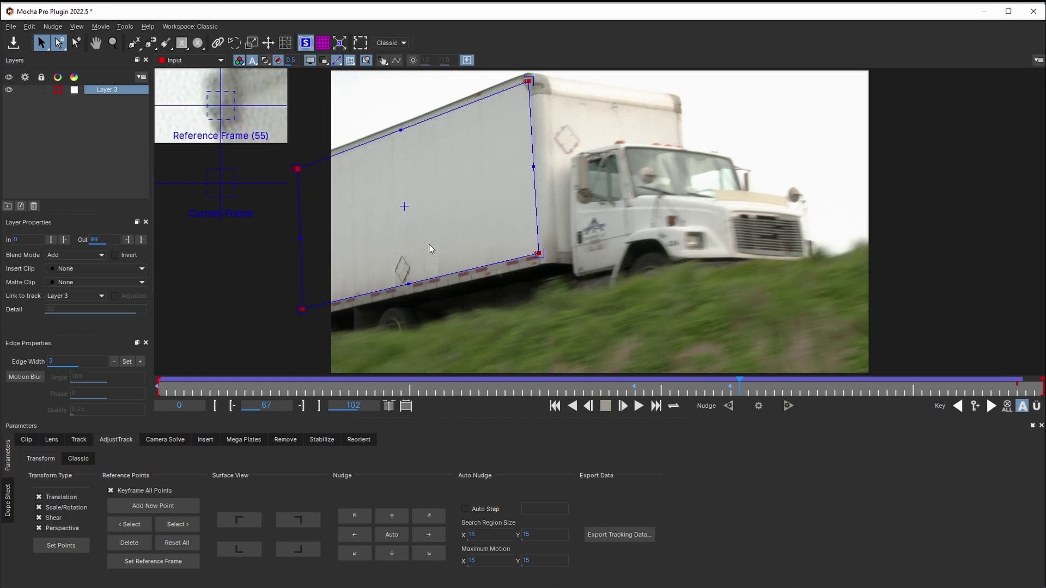
{"action": "key", "text": "Right"}
{"action": "key", "text": "Right"}
{"action": "key", "text": "Right"}
{"action": "key", "text": "Right"}
{"action": "key", "text": "Right"}
{"action": "key", "text": "Right"}
{"action": "key", "text": "Right"}
{"action": "key", "text": "Right"}
{"action": "key", "text": "Right"}
{"action": "key", "text": "Right"}
{"action": "key", "text": "Right"}
{"action": "key", "text": "Right"}
{"action": "key", "text": "Right"}
{"action": "key", "text": "Right"}
{"action": "key", "text": "Right"}
{"action": "key", "text": "Right"}
{"action": "key", "text": "Right"}
{"action": "key", "text": "Right"}
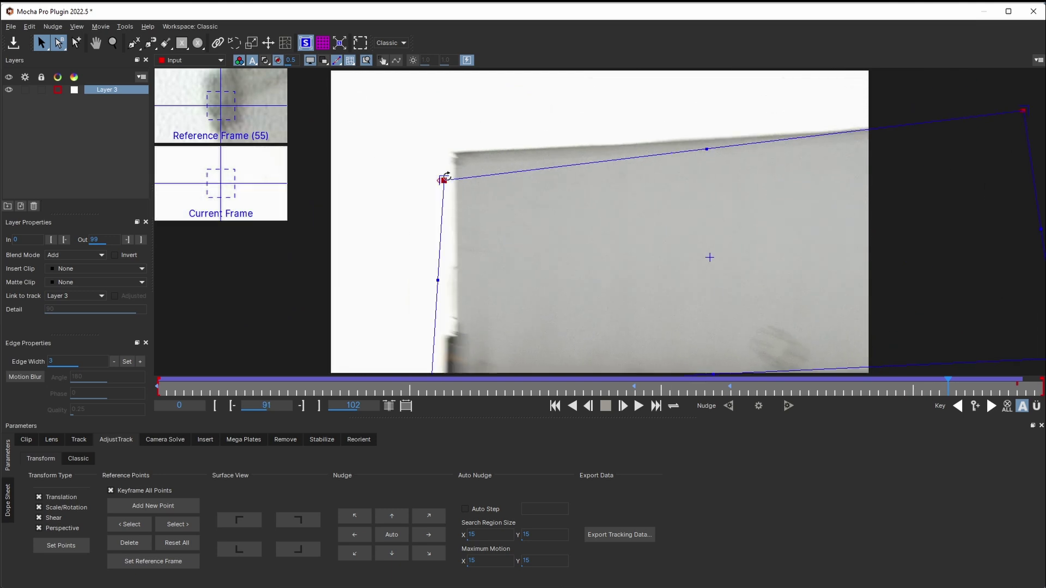
{"action": "left_click_drag", "start_coordinate": [444, 181], "coordinate": [457, 165]}
{"action": "left_click_drag", "start_coordinate": [461, 339], "coordinate": [483, 273]}
{"action": "left_click_drag", "start_coordinate": [454, 322], "coordinate": [483, 322]}
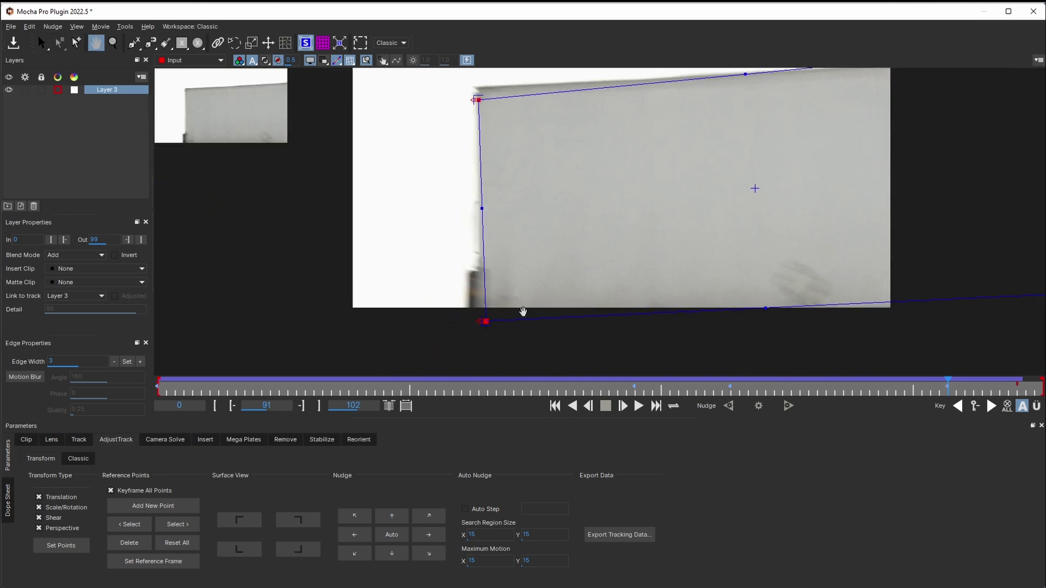
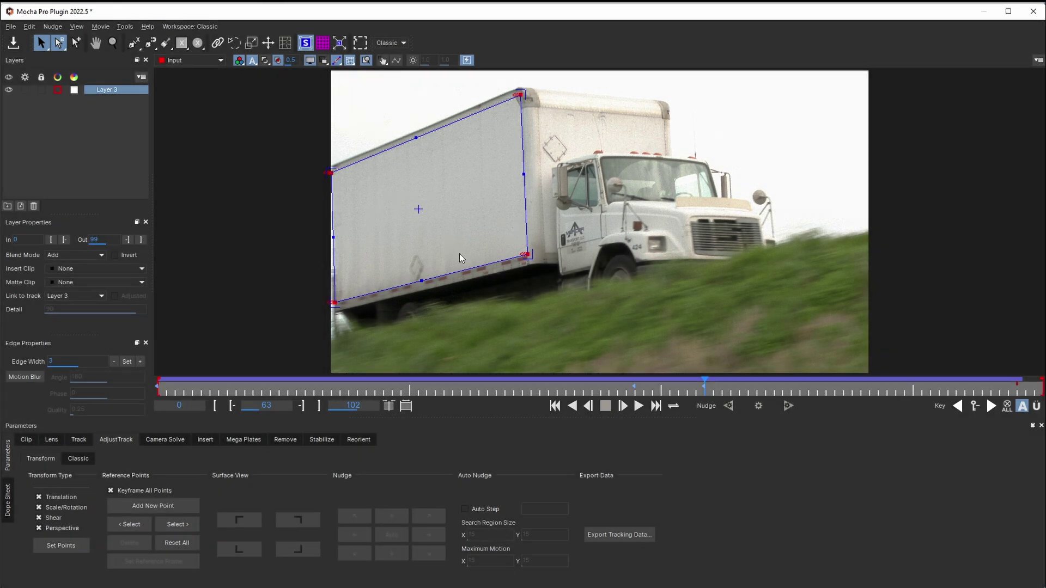
Return to frame 55 and add a new reference point at the upper tip of the diamond mark on the trailer's side
{"action": "key", "text": "Left"}
{"action": "key", "text": "Left"}
{"action": "key", "text": "Left"}
{"action": "key", "text": "Left"}
{"action": "key", "text": "Left"}
{"action": "key", "text": "Left"}
{"action": "key", "text": "Left"}
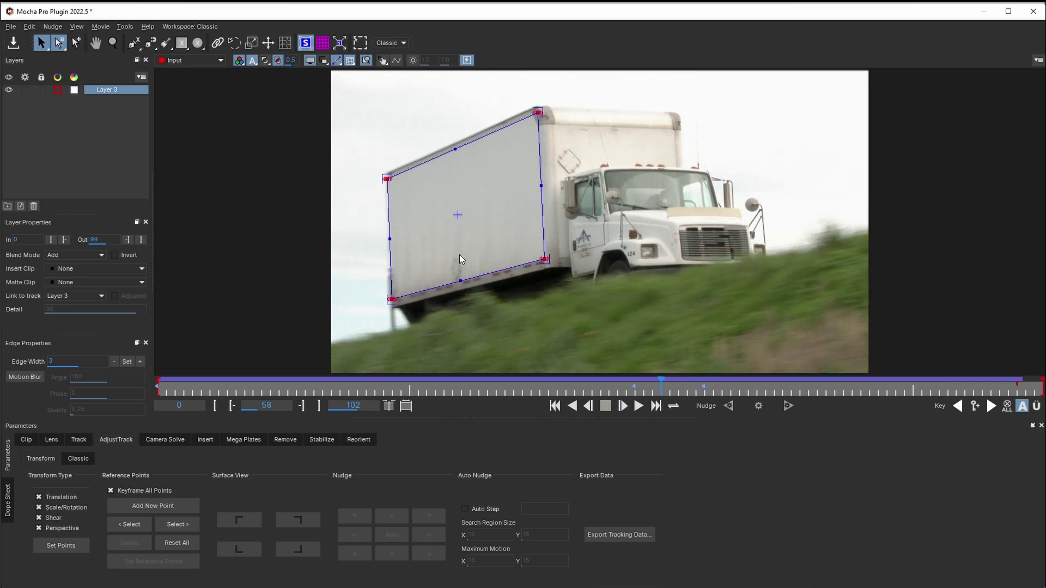
{"action": "key", "text": "Left"}
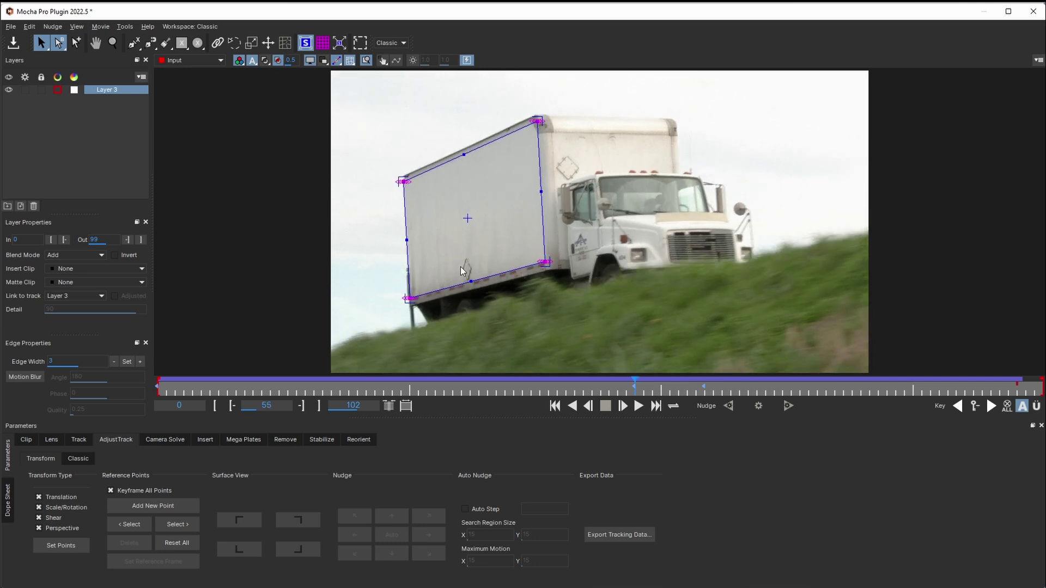
{"action": "key", "text": "z"}
{"action": "left_click_drag", "start_coordinate": [460, 270], "coordinate": [530, 122]}
{"action": "left_click_drag", "start_coordinate": [494, 250], "coordinate": [558, 128]}
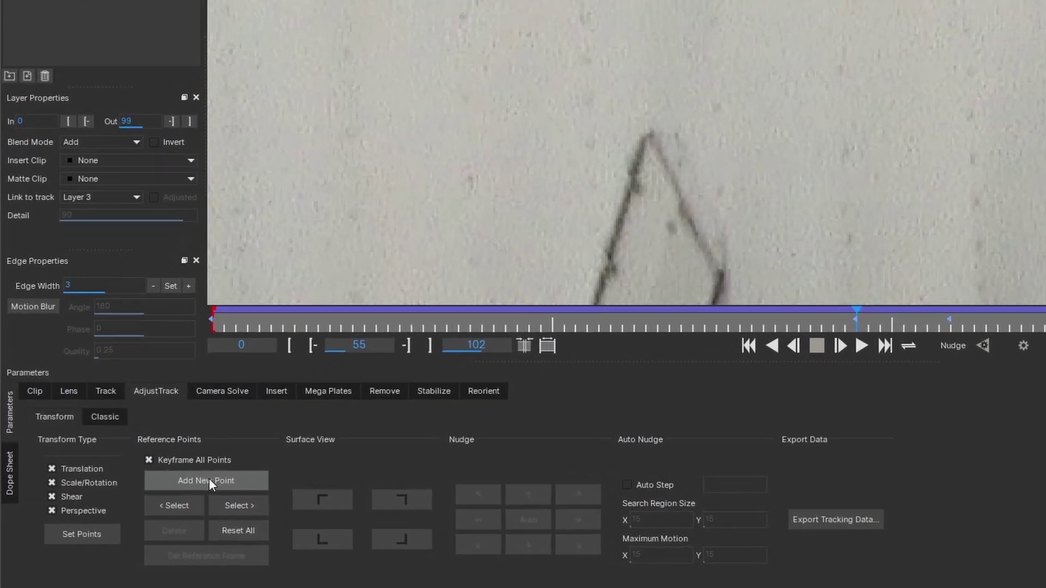
{"action": "left_click", "coordinate": [208, 481]}
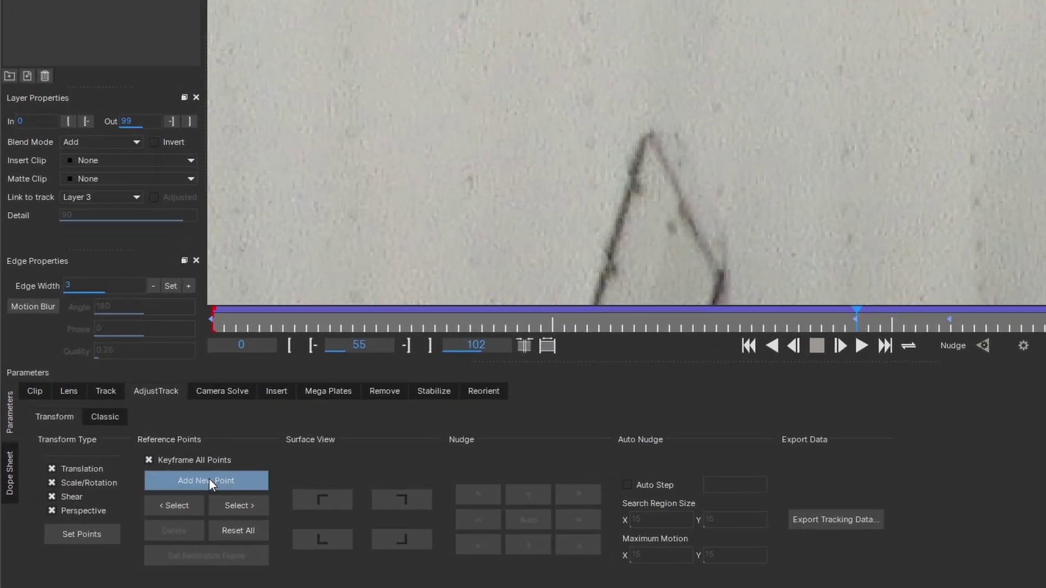
{"action": "left_click", "coordinate": [647, 138]}
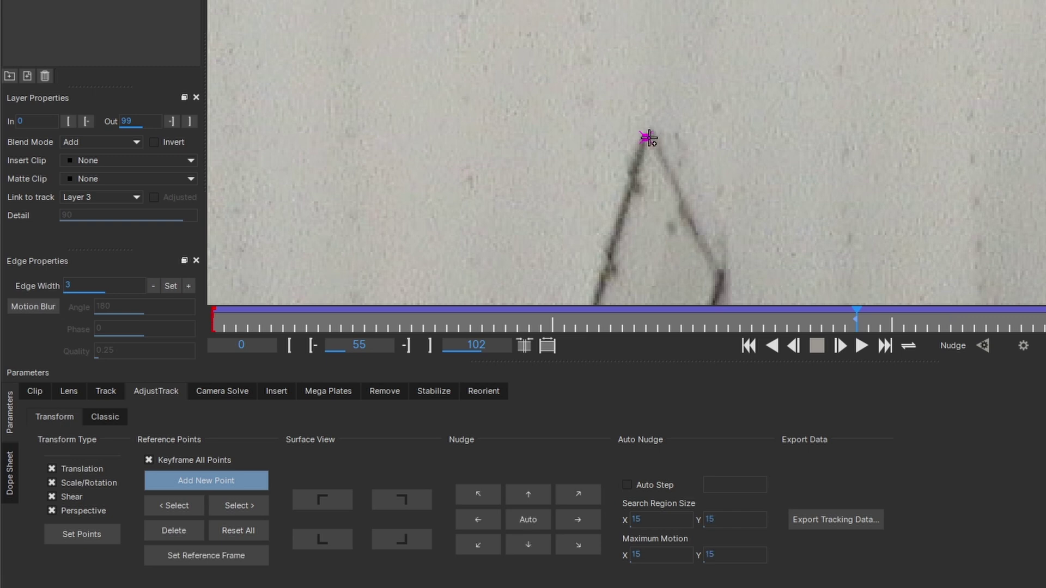
Set the viewer's brightness scaling to 1.49 and 0.39 to bring out detail along the trailer side's upper edge
{"action": "key", "text": "z"}
{"action": "left_click_drag", "start_coordinate": [648, 138], "coordinate": [645, 210]}
{"action": "key", "text": "x"}
{"action": "left_click_drag", "start_coordinate": [637, 114], "coordinate": [652, 248]}
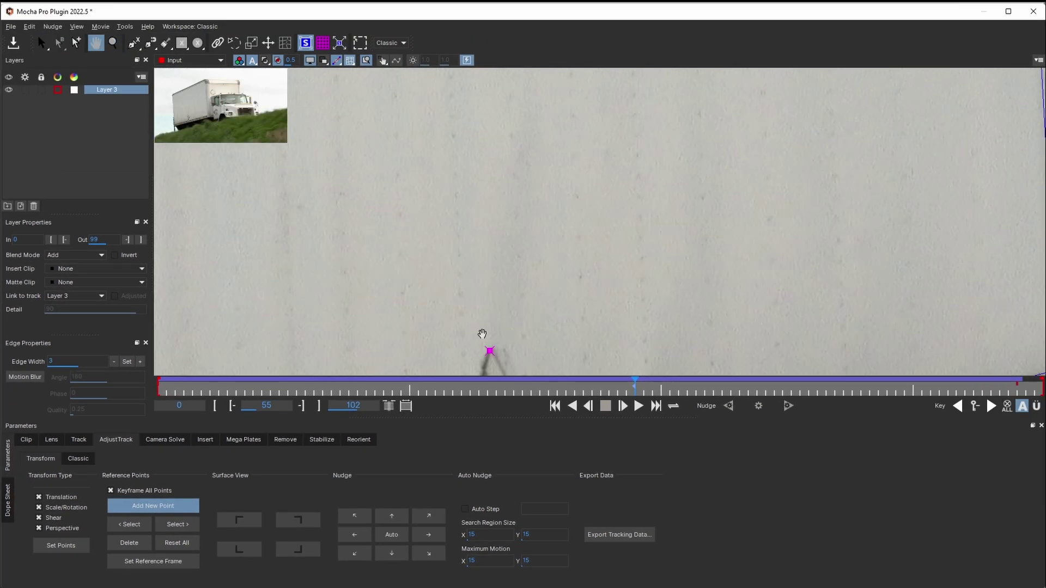
{"action": "left_click_drag", "start_coordinate": [482, 334], "coordinate": [477, 452]}
{"action": "key", "text": "x"}
{"action": "key", "text": "z"}
{"action": "left_click_drag", "start_coordinate": [477, 231], "coordinate": [481, 297]}
{"action": "key", "text": "x"}
{"action": "left_click_drag", "start_coordinate": [477, 213], "coordinate": [474, 290]}
{"action": "key", "text": "z"}
{"action": "left_click_drag", "start_coordinate": [477, 148], "coordinate": [474, 145]}
{"action": "mouse_move", "coordinate": [448, 63]}
{"action": "left_mouse_down"}
{"action": "mouse_move", "coordinate": [428, 68]}
{"action": "mouse_move", "coordinate": [440, 64]}
{"action": "left_mouse_up"}
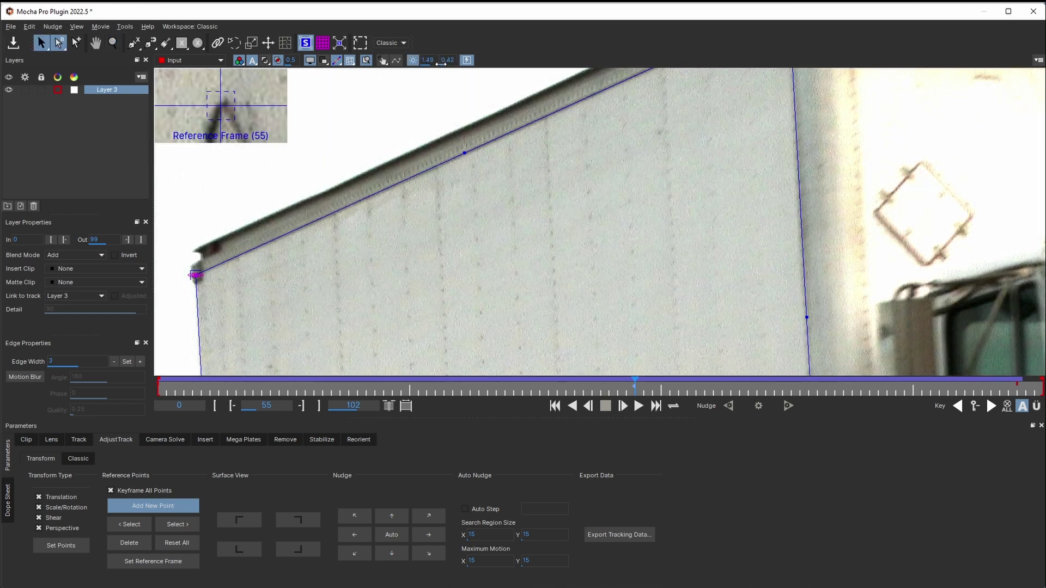
Add a reference point on frame 55 where a vertical rivet line meets the trailer side's upper edge
{"action": "key", "text": "z"}
{"action": "left_click_drag", "start_coordinate": [439, 114], "coordinate": [428, 166]}
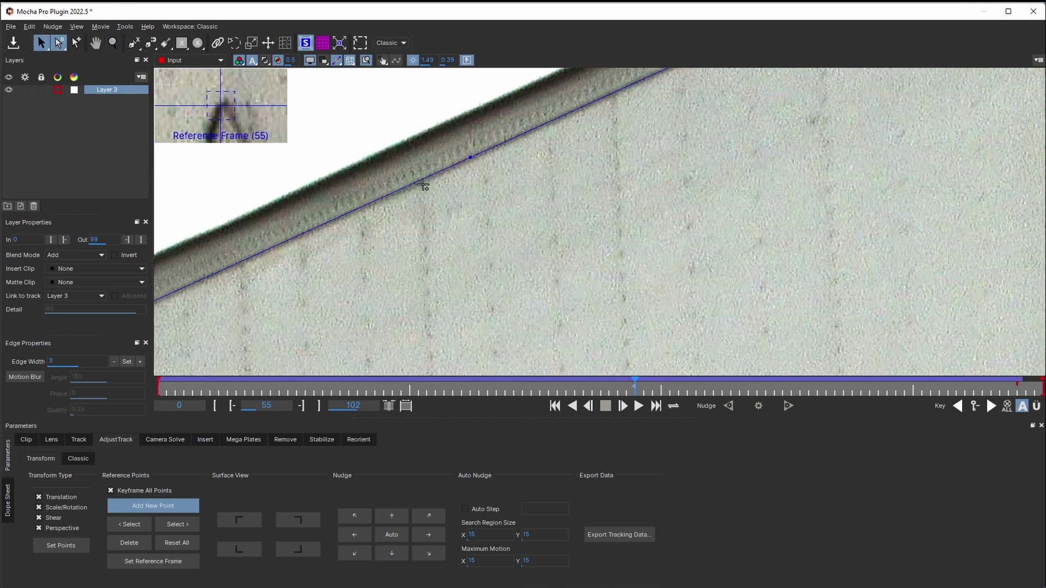
{"action": "left_click", "coordinate": [423, 185]}
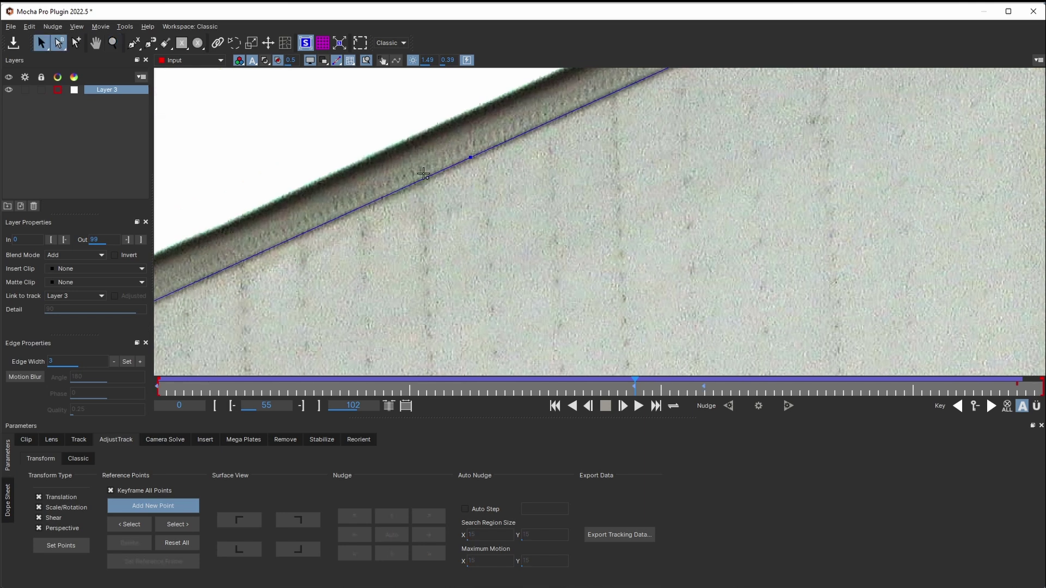
{"action": "left_click", "coordinate": [421, 180]}
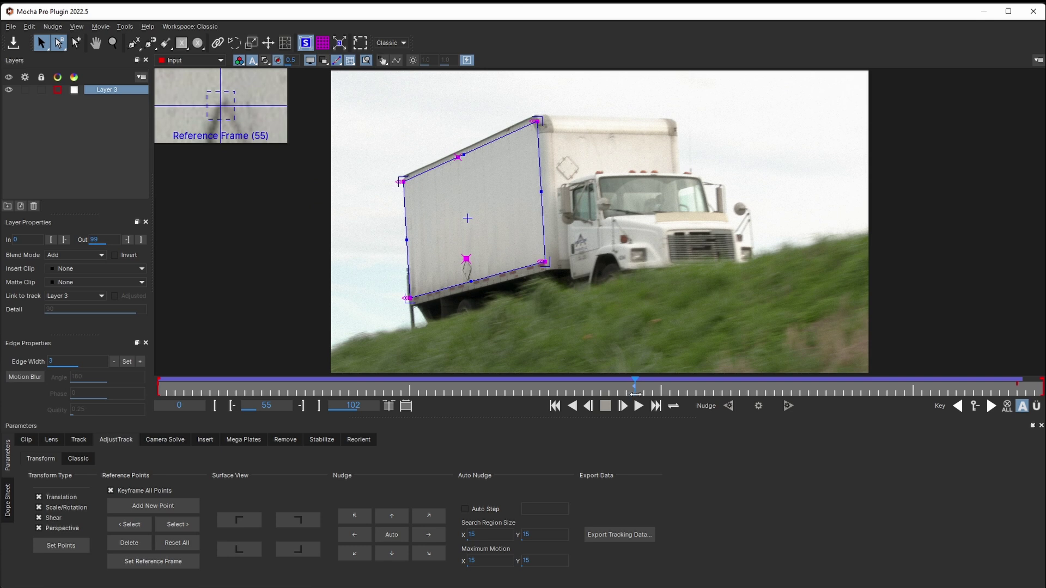
Go to frame 63, turn off Keyframe All Points and auto-nudge the reference point at the diamond's upper tip
{"action": "left_click_drag", "start_coordinate": [634, 396], "coordinate": [685, 390]}
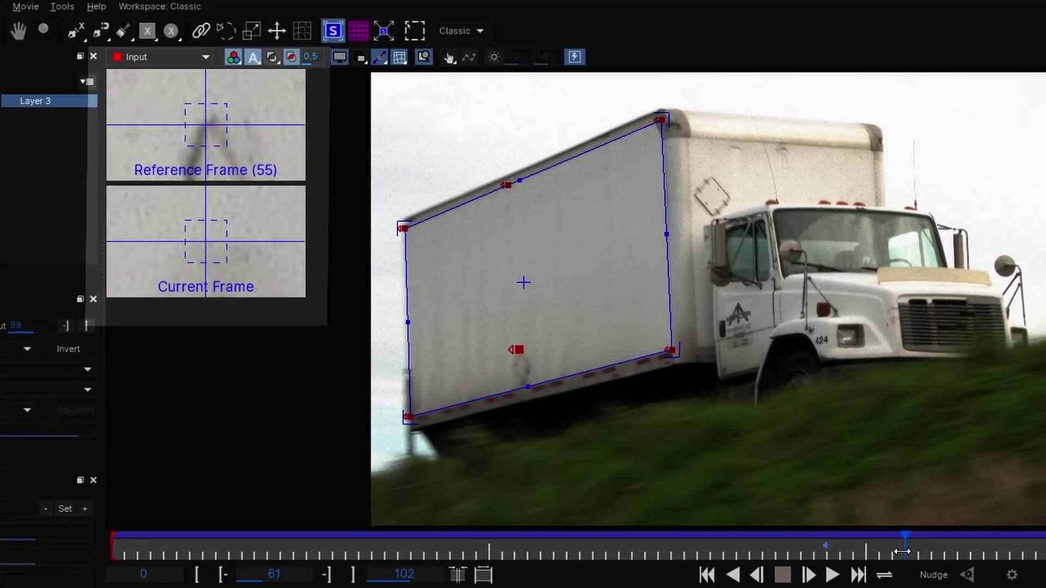
{"action": "left_click_drag", "start_coordinate": [902, 551], "coordinate": [965, 550]}
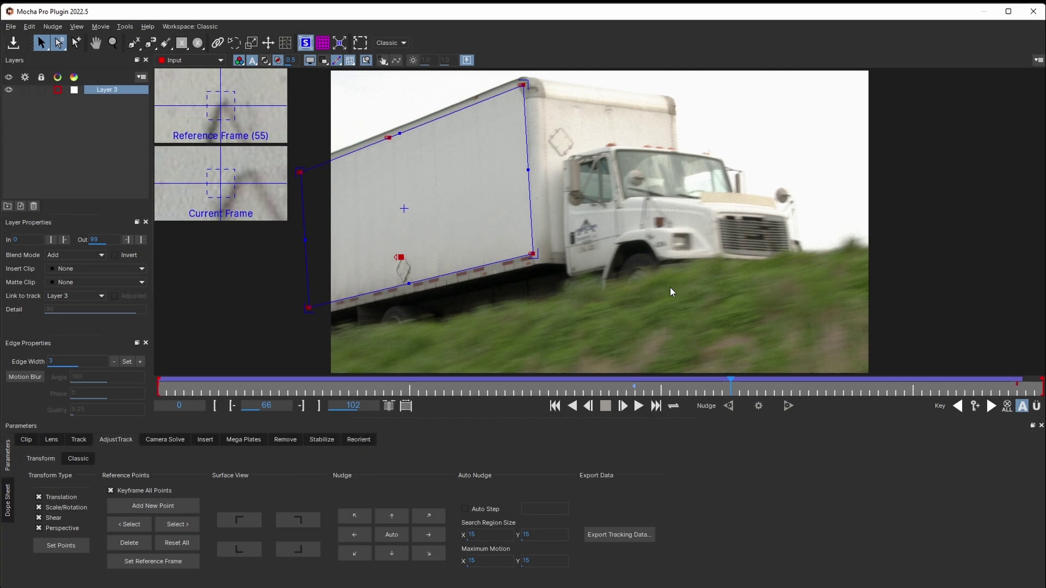
{"action": "left_click_drag", "start_coordinate": [600, 306], "coordinate": [760, 284]}
{"action": "key", "text": "z"}
{"action": "left_click_drag", "start_coordinate": [606, 237], "coordinate": [636, 217]}
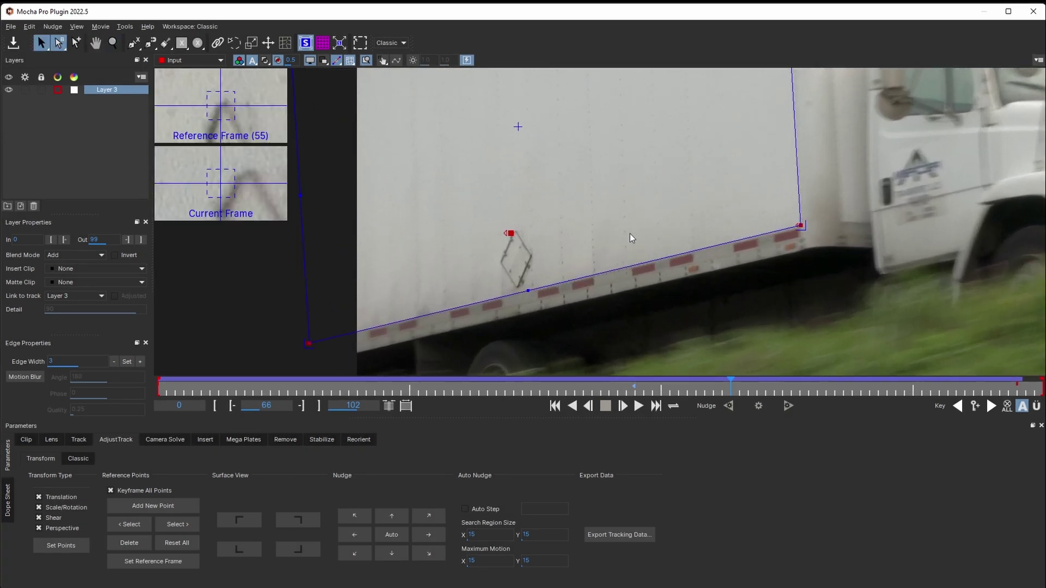
{"action": "key", "text": "Left"}
{"action": "key", "text": "Left"}
{"action": "key", "text": "Left"}
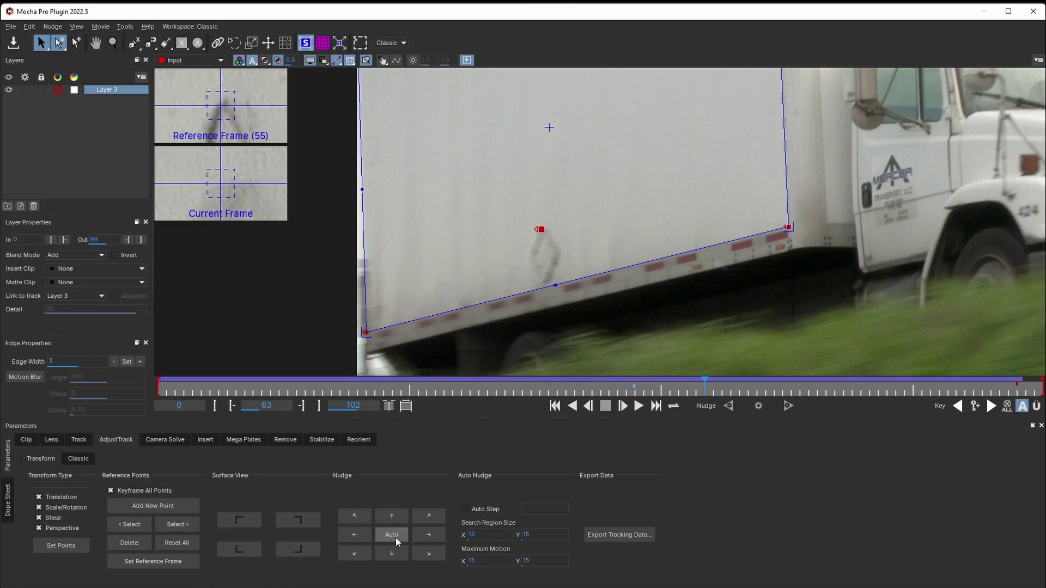
{"action": "left_click", "coordinate": [407, 485]}
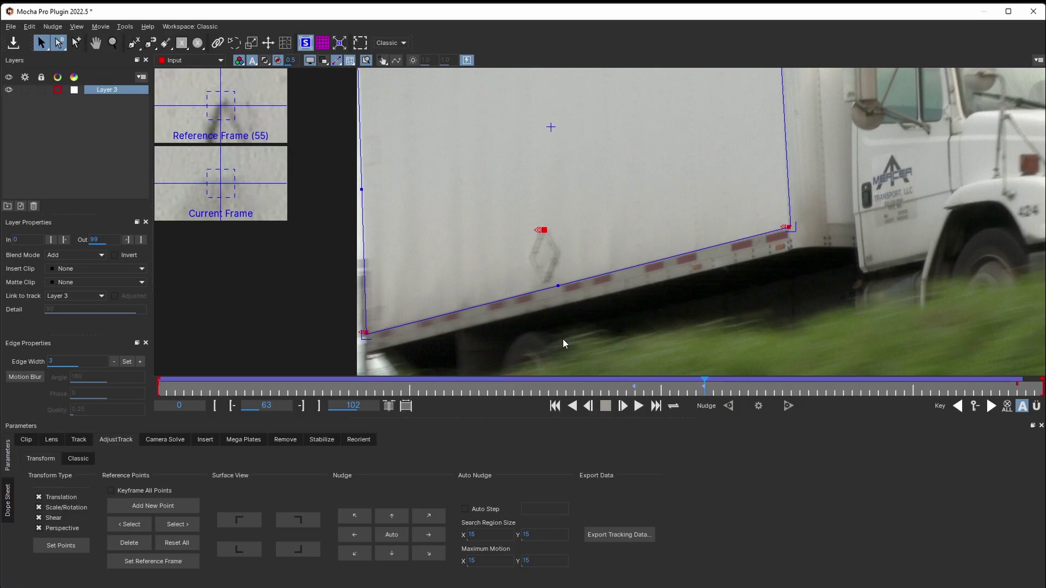
Auto-nudge the diamond tip's reference point at frame 65 and again at frame 66
{"action": "key", "text": "Right"}
{"action": "key", "text": "Right"}
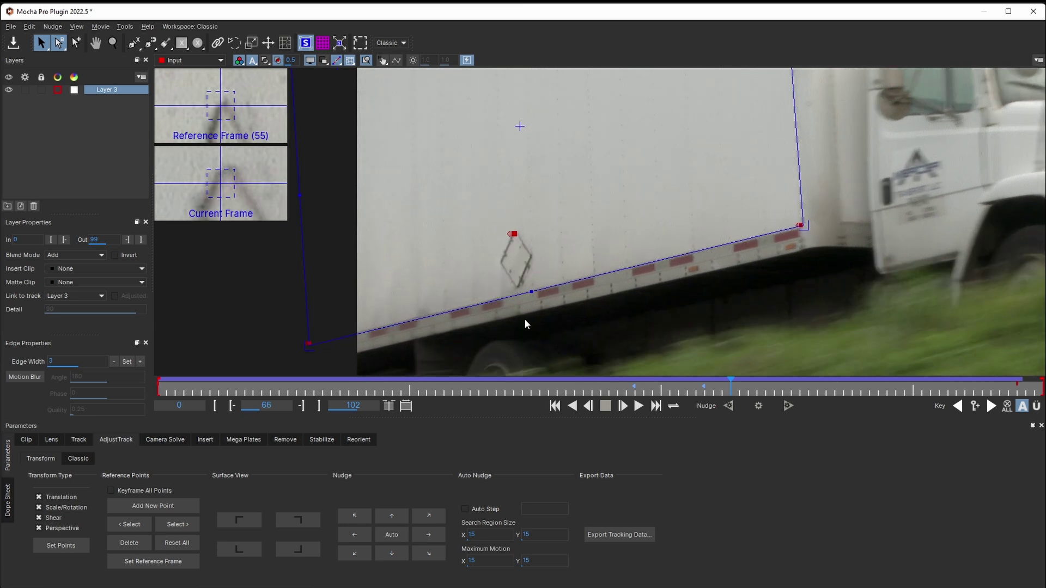
{"action": "key", "text": "Left"}
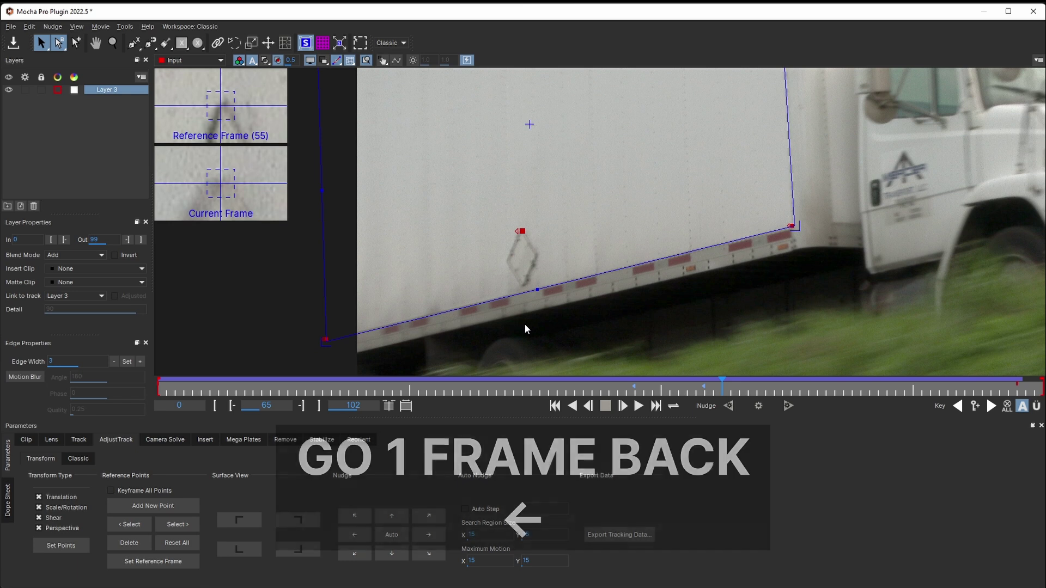
{"action": "left_click", "coordinate": [399, 536]}
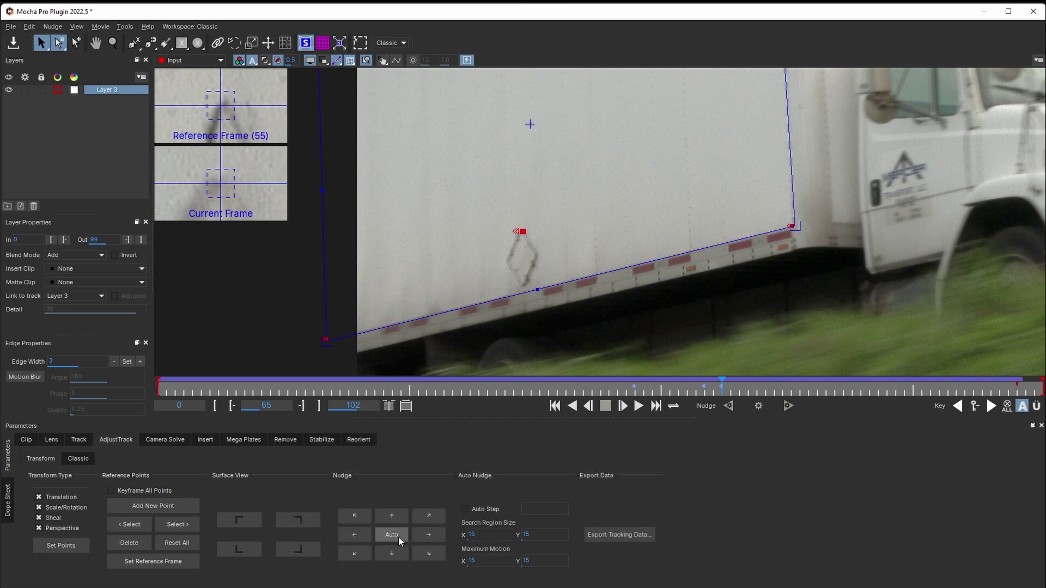
{"action": "key", "text": "Right"}
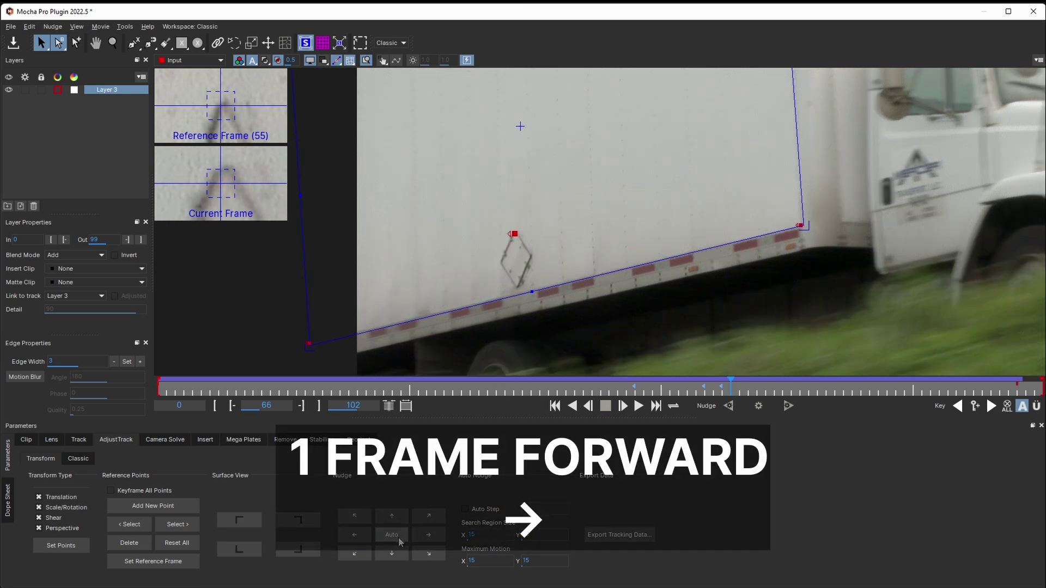
{"action": "left_click", "coordinate": [398, 537]}
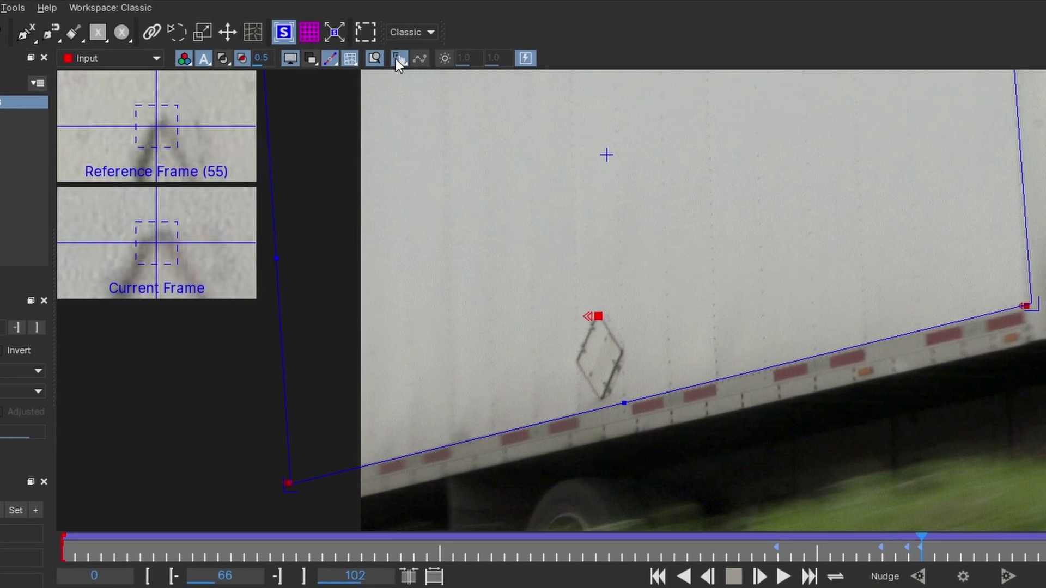
Stabilize the view on the diamond tip's reference point and step forward to the motion-blurred diamond at frame 85
{"action": "left_click", "coordinate": [398, 58]}
{"action": "key", "text": "Right"}
{"action": "key", "text": "Right"}
{"action": "key", "text": "Right"}
{"action": "key", "text": "Right"}
{"action": "key", "text": "Right"}
{"action": "key", "text": "Right"}
{"action": "key", "text": "Right"}
{"action": "key", "text": "Right"}
{"action": "key", "text": "Right"}
{"action": "key", "text": "Right"}
{"action": "key", "text": "Right"}
{"action": "key", "text": "Right"}
{"action": "key", "text": "Right"}
{"action": "key", "text": "Right"}
{"action": "key", "text": "Right"}
{"action": "key", "text": "Right"}
{"action": "key", "text": "Right"}
{"action": "key", "text": "Right"}
{"action": "key", "text": "Right"}
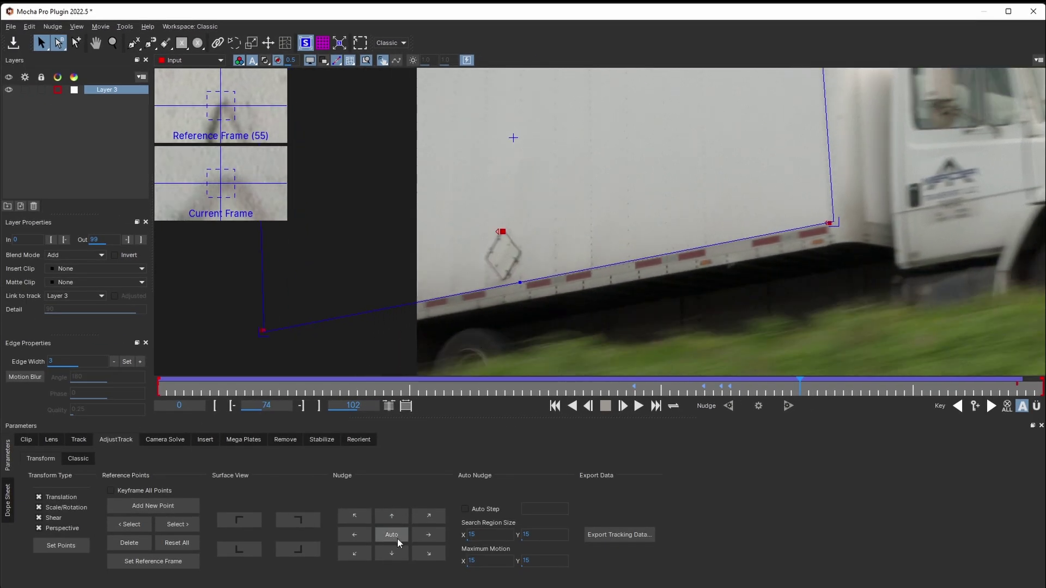
{"action": "key", "text": "Left"}
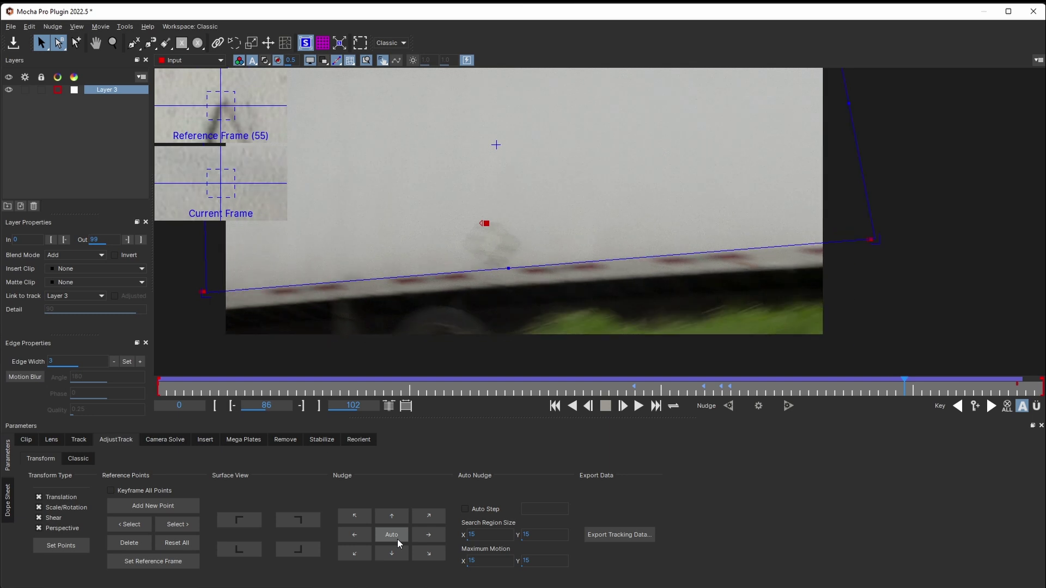
{"action": "key", "text": "Right"}
{"action": "key", "text": "Left"}
{"action": "key", "text": "z"}
{"action": "left_click_drag", "start_coordinate": [471, 241], "coordinate": [538, 140]}
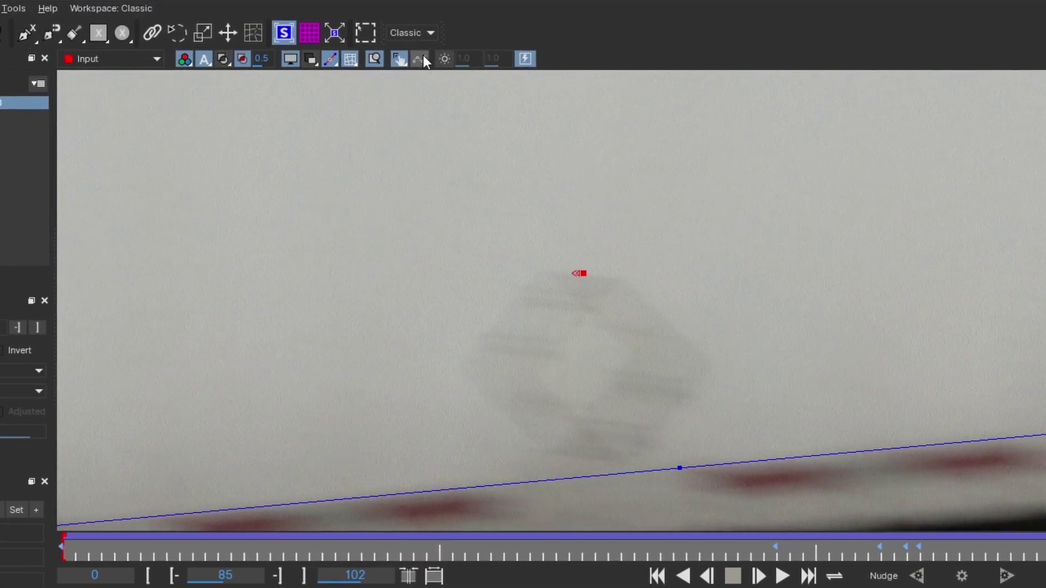
Enable the viewer's brightness scaling and set it to 1.69 and 0.41 to make the blurred diamond stand out
{"action": "left_click", "coordinate": [445, 58]}
{"action": "left_click_drag", "start_coordinate": [496, 61], "coordinate": [468, 61]}
{"action": "left_click_drag", "start_coordinate": [464, 61], "coordinate": [488, 61]}
{"action": "left_click_drag", "start_coordinate": [472, 60], "coordinate": [474, 60]}
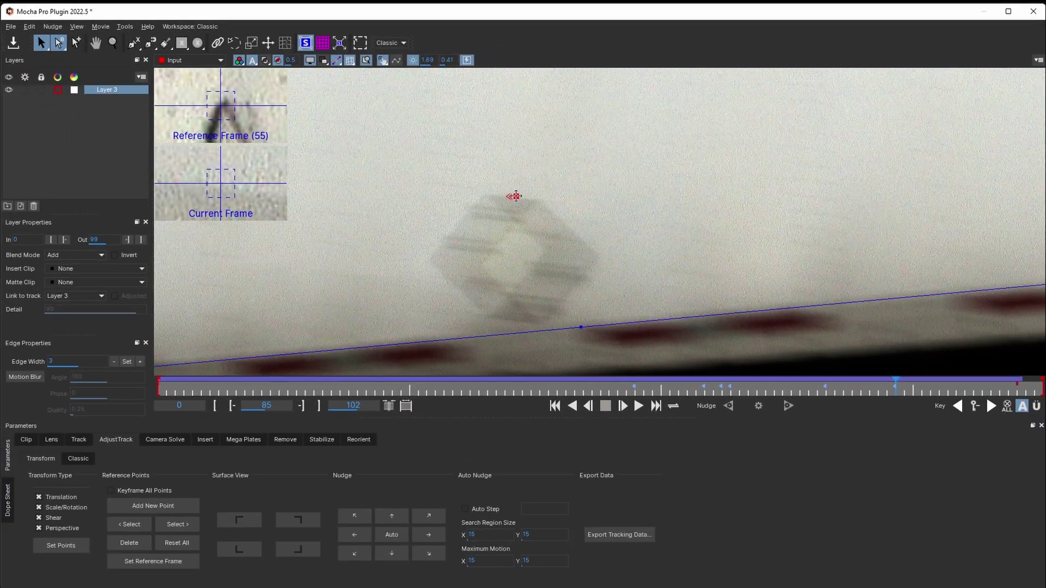
Go back to frame 82, auto-nudge the diamond tip's reference point and nudge it slightly upward
{"action": "key", "text": "Left"}
{"action": "key", "text": "Left"}
{"action": "key", "text": "Left"}
{"action": "left_click", "coordinate": [391, 534]}
{"action": "left_click", "coordinate": [396, 519]}
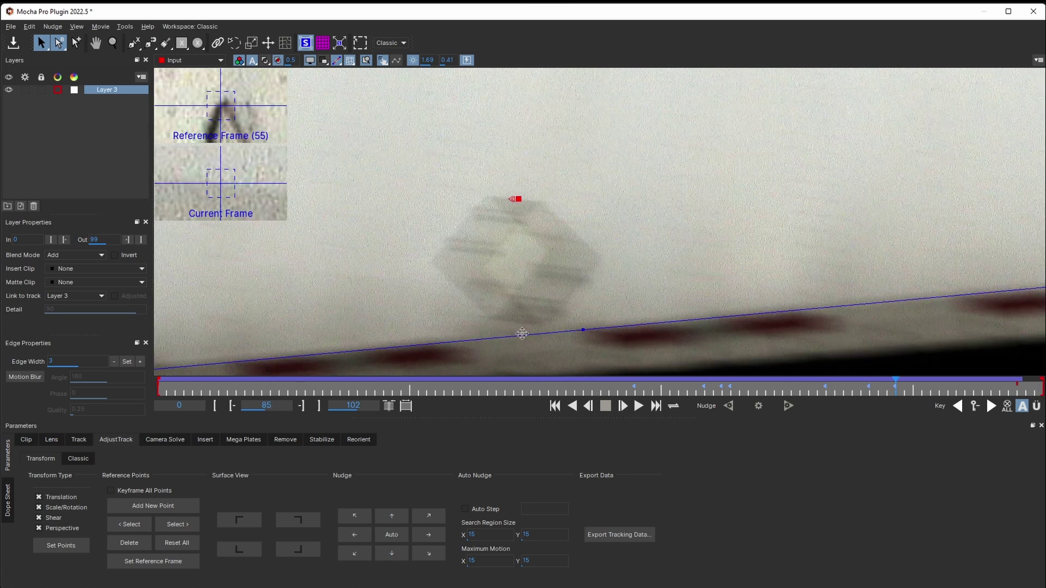
Step through frames 85 to 91, aligning the reference point with the blurred diamond's upper tip
{"action": "key", "text": "Right"}
{"action": "key", "text": "Right"}
{"action": "key", "text": "Right"}
{"action": "key", "text": "Right"}
{"action": "key", "text": "Right"}
{"action": "key", "text": "Right"}
{"action": "key", "text": "Left"}
{"action": "key", "text": "Left"}
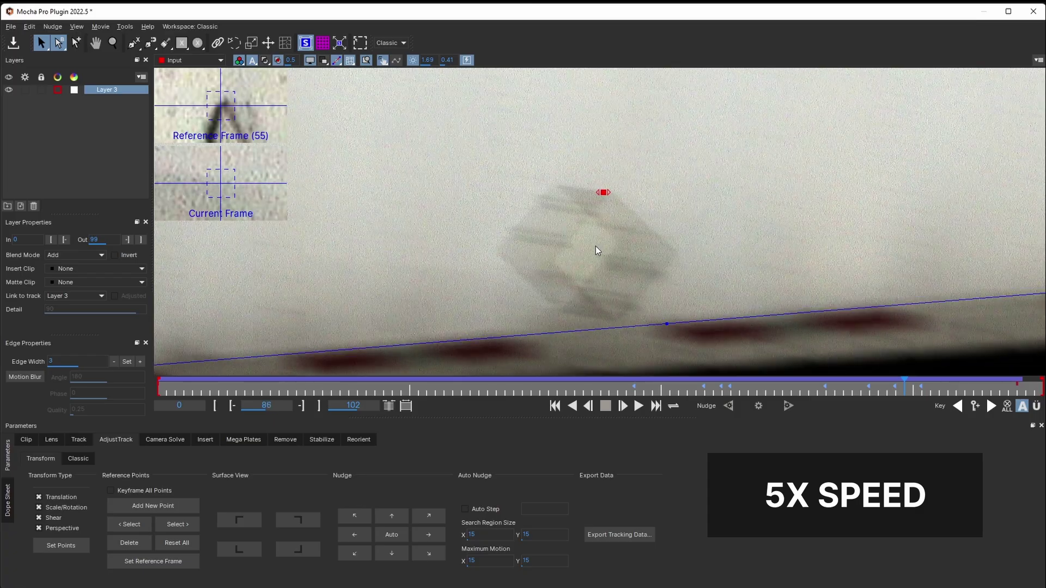
{"action": "key", "text": "Right"}
{"action": "key", "text": "Right"}
{"action": "key", "text": "Right"}
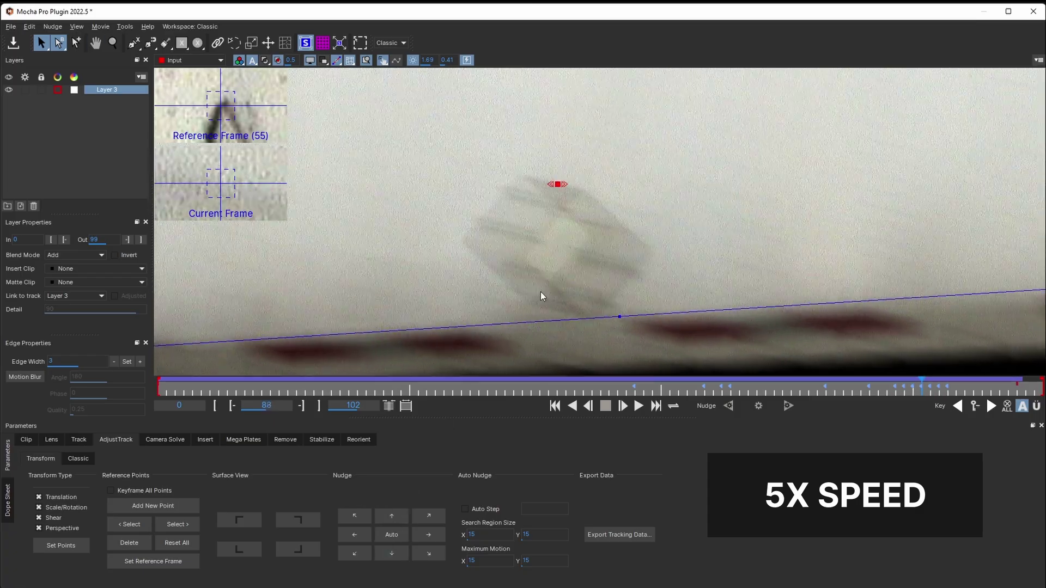
Return to frame 55, show the whole truck and select the reference point on the trailer side's upper edge
{"action": "left_click", "coordinate": [951, 386]}
{"action": "left_click_drag", "start_coordinate": [951, 386], "coordinate": [635, 386]}
{"action": "key", "text": "z"}
{"action": "left_click_drag", "start_coordinate": [689, 227], "coordinate": [637, 352]}
{"action": "key", "text": "x"}
{"action": "left_click_drag", "start_coordinate": [807, 180], "coordinate": [600, 282]}
{"action": "key", "text": "z"}
{"action": "left_click_drag", "start_coordinate": [627, 233], "coordinate": [591, 283]}
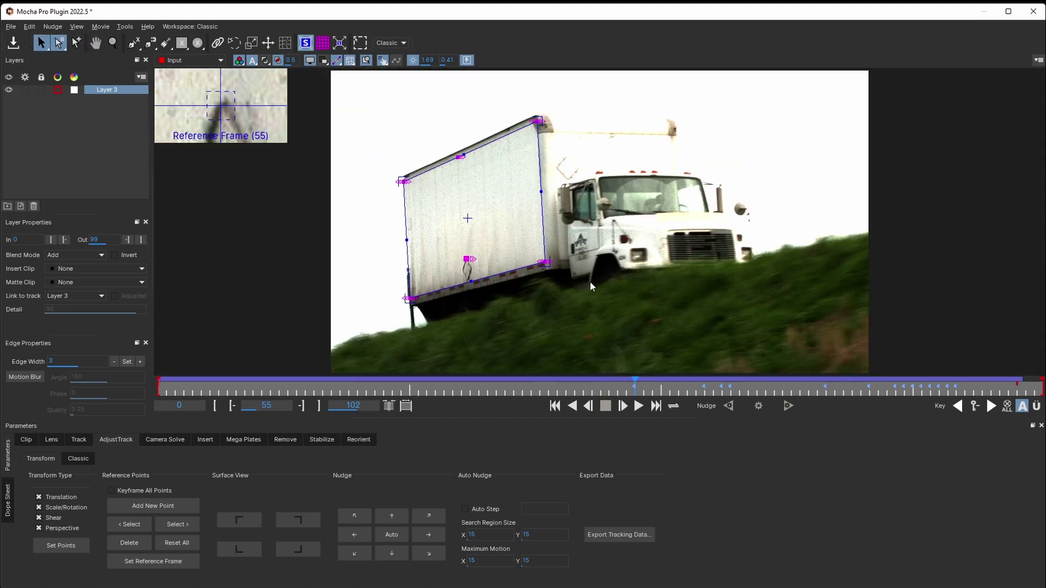
{"action": "left_click", "coordinate": [178, 524]}
{"action": "left_click", "coordinate": [131, 526]}
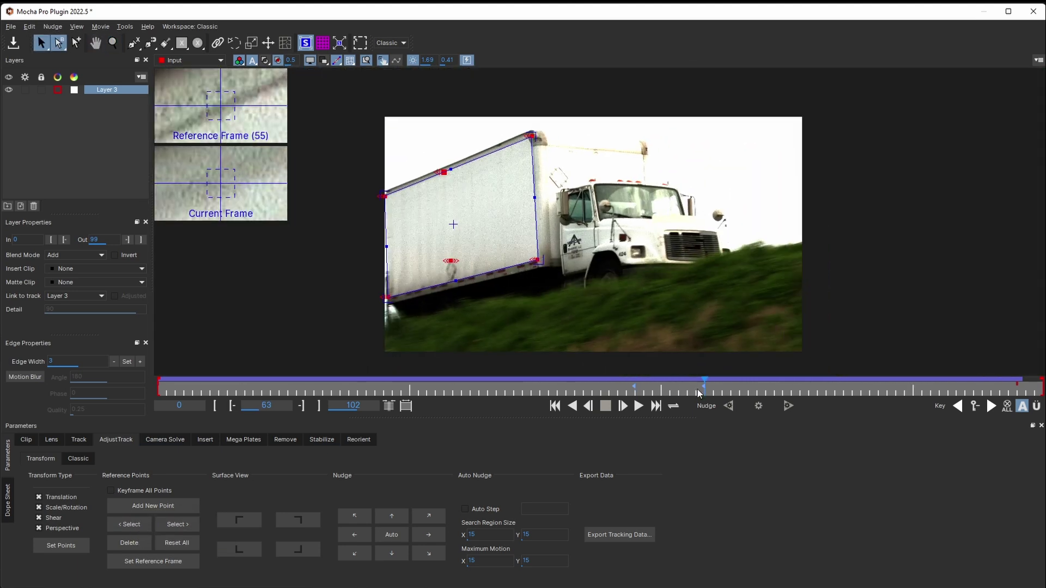
Correct the upper-edge reference point across frames 65 to 67 with auto-nudges and a small manual shift
{"action": "key", "text": "z"}
{"action": "left_click_drag", "start_coordinate": [436, 199], "coordinate": [491, 58]}
{"action": "left_click_drag", "start_coordinate": [460, 177], "coordinate": [479, 114]}
{"action": "key", "text": "x"}
{"action": "left_click_drag", "start_coordinate": [490, 168], "coordinate": [522, 225]}
{"action": "key", "text": "Right"}
{"action": "key", "text": "Right"}
{"action": "key", "text": "Right"}
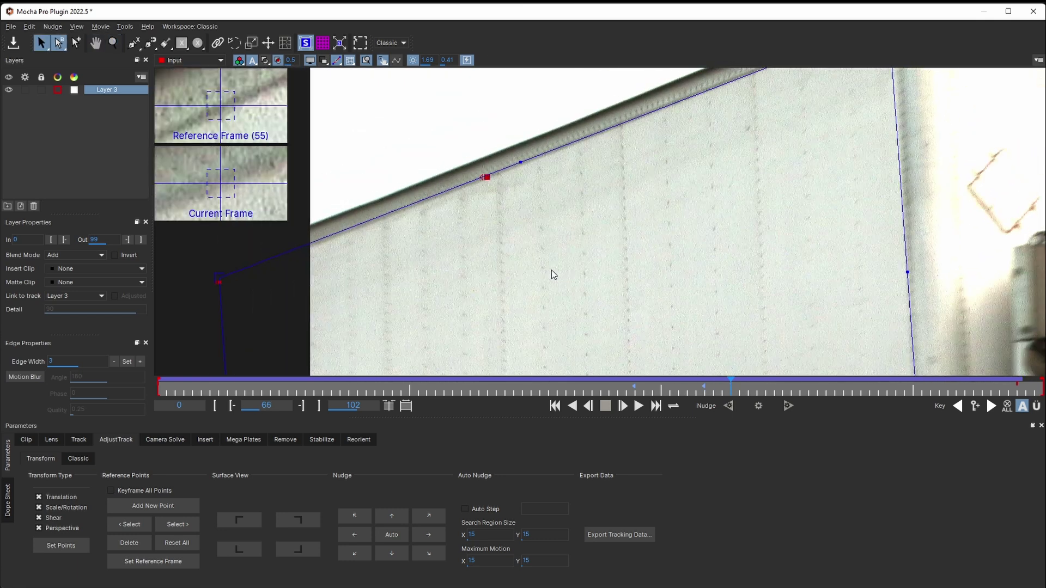
{"action": "key", "text": "Left"}
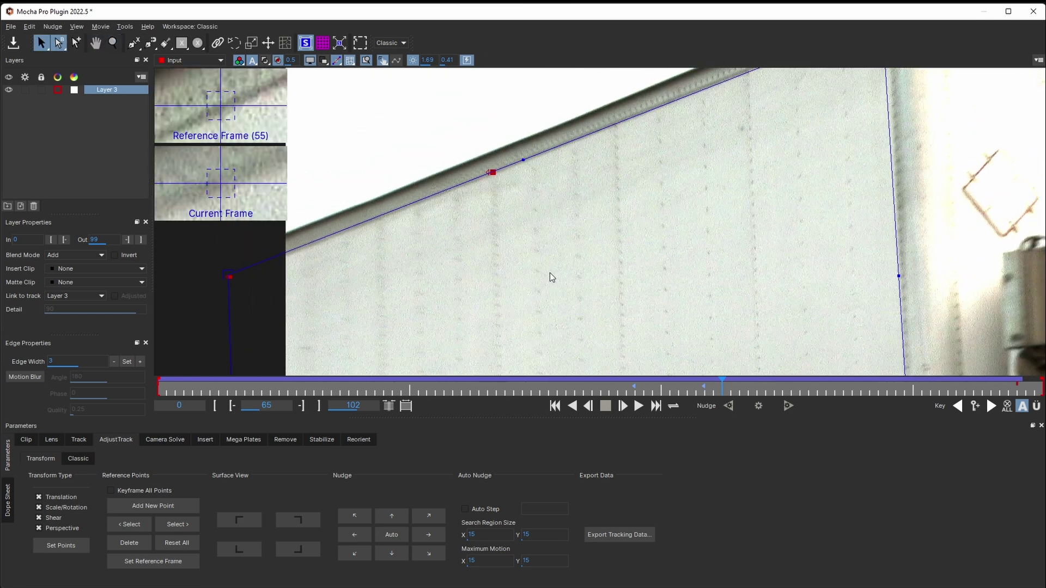
{"action": "key", "text": "Right"}
{"action": "left_click", "coordinate": [398, 536]}
{"action": "left_click_drag", "start_coordinate": [492, 174], "coordinate": [496, 170]}
{"action": "key", "text": "Right"}
{"action": "left_click", "coordinate": [390, 536]}
Check the frames ahead, go back to frame 72 and nudge the upper-edge reference point left
{"action": "key", "text": "Right"}
{"action": "key", "text": "Right"}
{"action": "key", "text": "Right"}
{"action": "key", "text": "Right"}
{"action": "key", "text": "Right"}
{"action": "key", "text": "Right"}
{"action": "key", "text": "Right"}
{"action": "key", "text": "Right"}
{"action": "key", "text": "Right"}
{"action": "key", "text": "Right"}
{"action": "key", "text": "Right"}
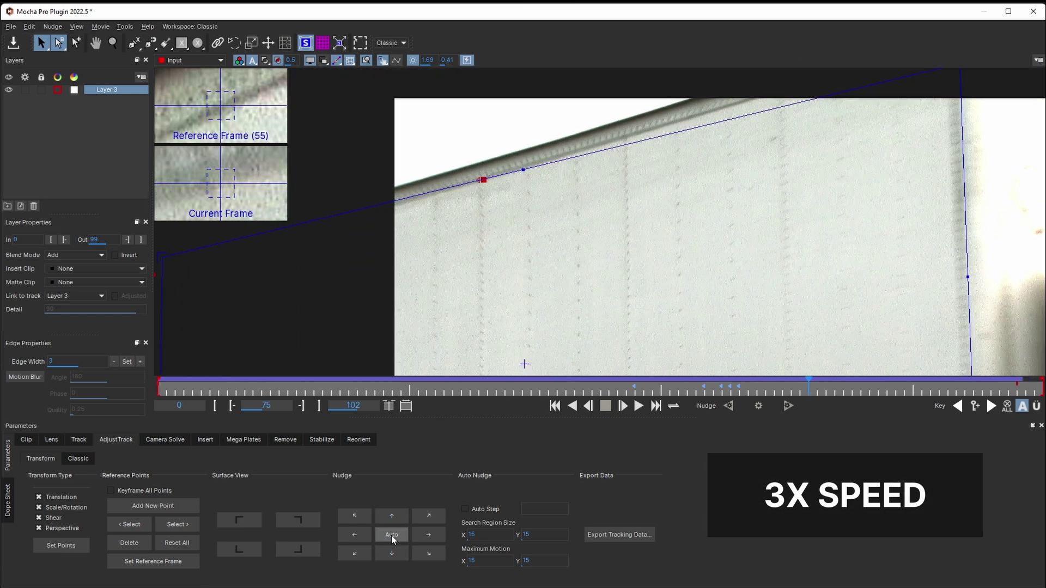
{"action": "key", "text": "Left"}
{"action": "key", "text": "Left"}
{"action": "key", "text": "Left"}
{"action": "key", "text": "Left"}
{"action": "key", "text": "Left"}
{"action": "key", "text": "Left"}
{"action": "left_click", "coordinate": [356, 537]}
Step on to frames 81 and 82 and nudge the upper-edge reference point upward on each
{"action": "key", "text": "Right"}
{"action": "key", "text": "Right"}
{"action": "key", "text": "Right"}
{"action": "key", "text": "Right"}
{"action": "key", "text": "Right"}
{"action": "key", "text": "Right"}
{"action": "key", "text": "Right"}
{"action": "key", "text": "Right"}
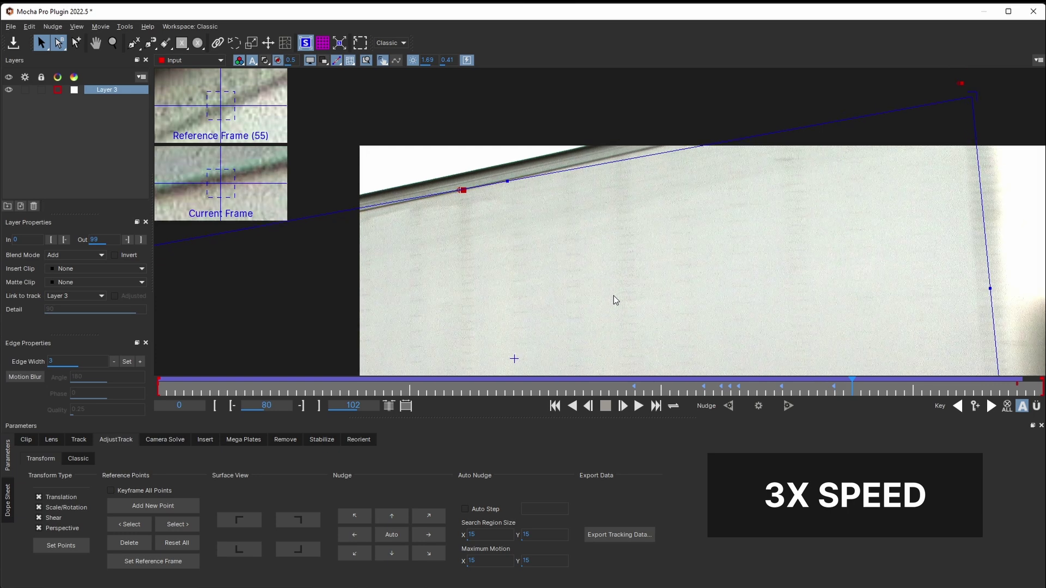
{"action": "key", "text": "Right"}
{"action": "key", "text": "Right"}
{"action": "key", "text": "Left"}
{"action": "left_click", "coordinate": [390, 518]}
{"action": "key", "text": "Left"}
{"action": "key", "text": "Right"}
{"action": "key", "text": "Right"}
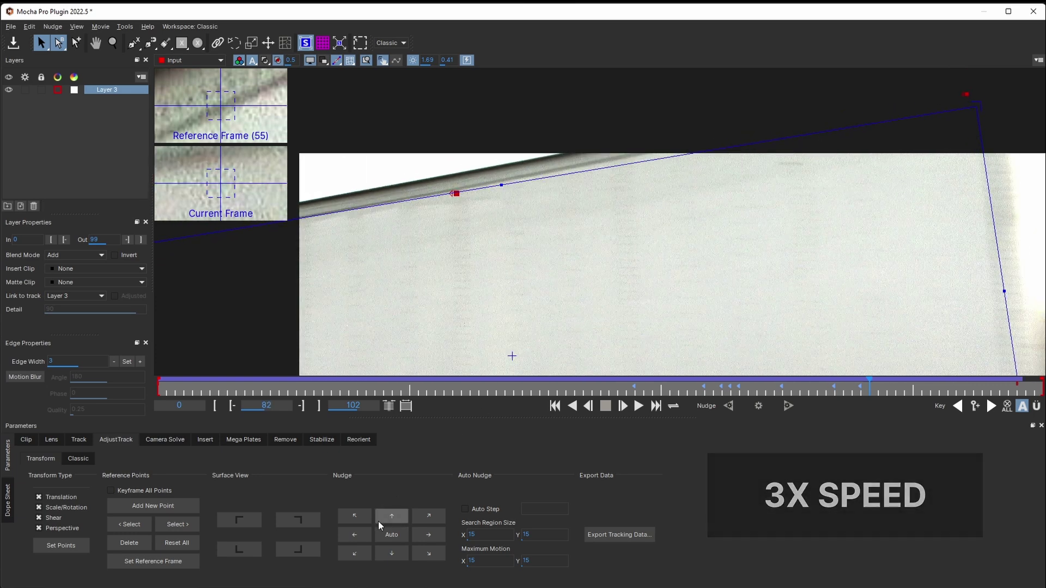
{"action": "left_click", "coordinate": [379, 521]}
Set the viewer's brightness scaling to 1.78 and 0.09 and compare the upper-edge reference point across frames 80 to 83
{"action": "key", "text": "Right"}
{"action": "left_click_drag", "start_coordinate": [448, 60], "coordinate": [433, 60]}
{"action": "left_click_drag", "start_coordinate": [425, 61], "coordinate": [445, 60]}
{"action": "key", "text": "Left"}
{"action": "key", "text": "Left"}
{"action": "key", "text": "Left"}
{"action": "key", "text": "Right"}
{"action": "key", "text": "Right"}
{"action": "left_click_drag", "start_coordinate": [544, 344], "coordinate": [503, 312]}
Nudge the upper-edge reference point diagonally down and right at frame 83, and twice more at frame 85
{"action": "key", "text": "Right"}
{"action": "left_click", "coordinate": [435, 550]}
{"action": "key", "text": "Right"}
{"action": "key", "text": "Right"}
{"action": "left_click", "coordinate": [434, 550]}
{"action": "left_click", "coordinate": [434, 551]}
Fine-adjust the upper-edge reference point's position on frames 86 and 87, comparing it with the neighbouring frames
{"action": "key", "text": "Left"}
{"action": "key", "text": "Right"}
{"action": "key", "text": "Right"}
{"action": "key", "text": "Right"}
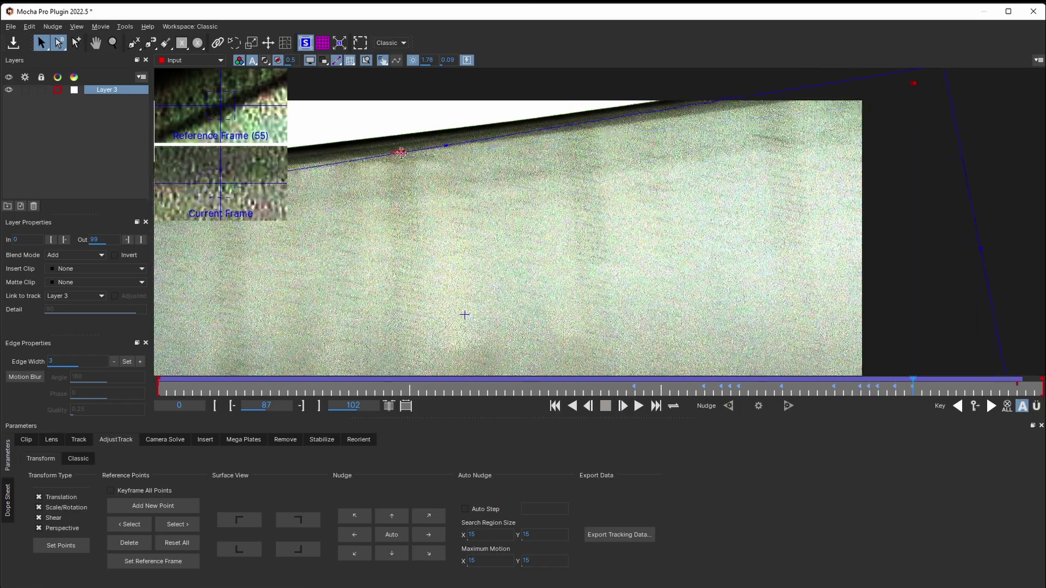
{"action": "key", "text": "Left"}
{"action": "key", "text": "Left"}
{"action": "key", "text": "Right"}
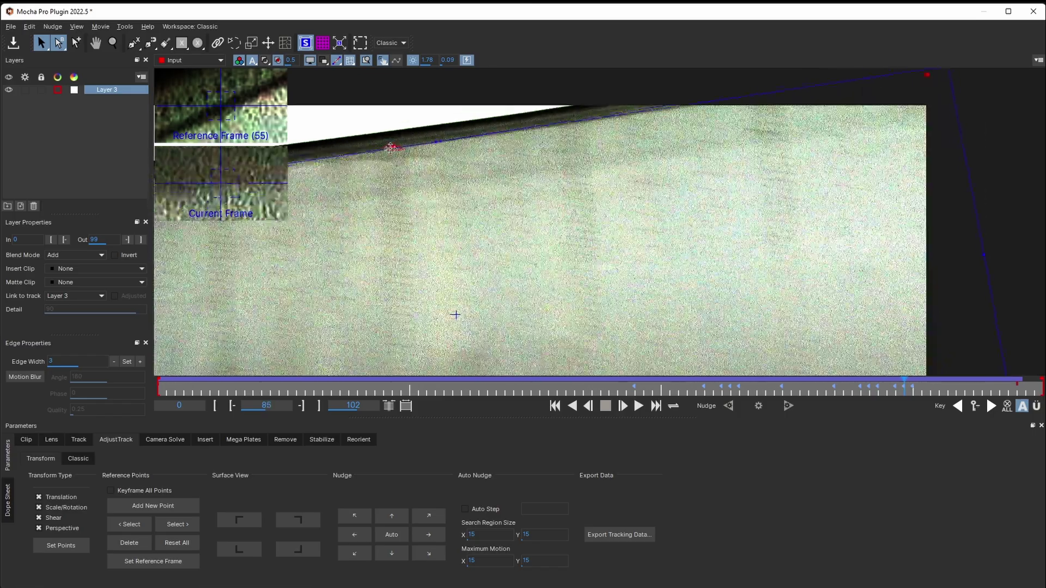
Step forward from frame 85 to 92 and back to examine how the upper-edge reference point follows the truck
{"action": "key", "text": "Right"}
{"action": "key", "text": "Right"}
{"action": "key", "text": "Right"}
{"action": "key", "text": "Right"}
{"action": "key", "text": "Right"}
{"action": "key", "text": "Right"}
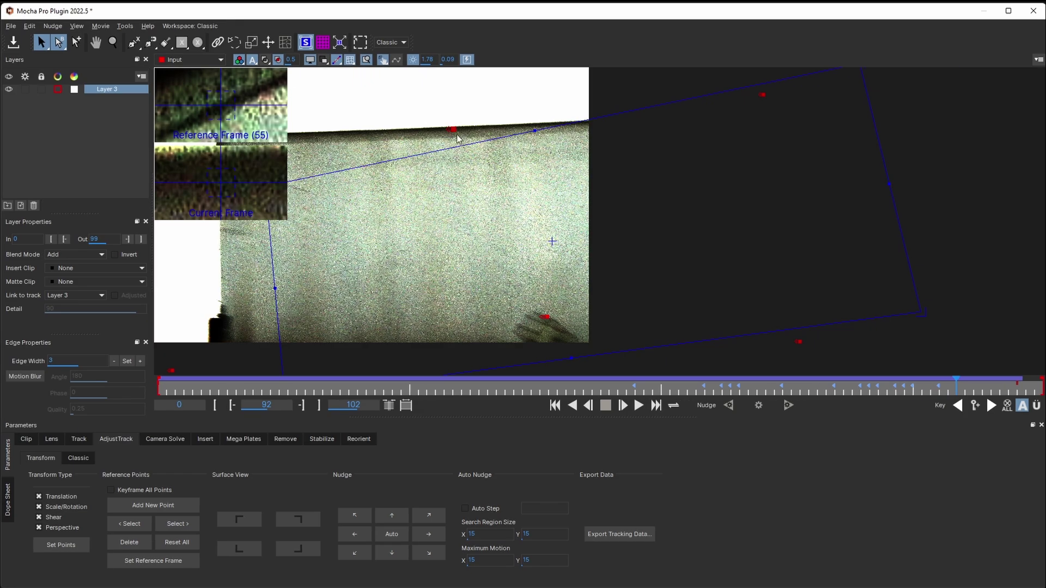
{"action": "key", "text": "Left"}
{"action": "key", "text": "Left"}
{"action": "key", "text": "Left"}
{"action": "key", "text": "Left"}
{"action": "key", "text": "Left"}
{"action": "key", "text": "Left"}
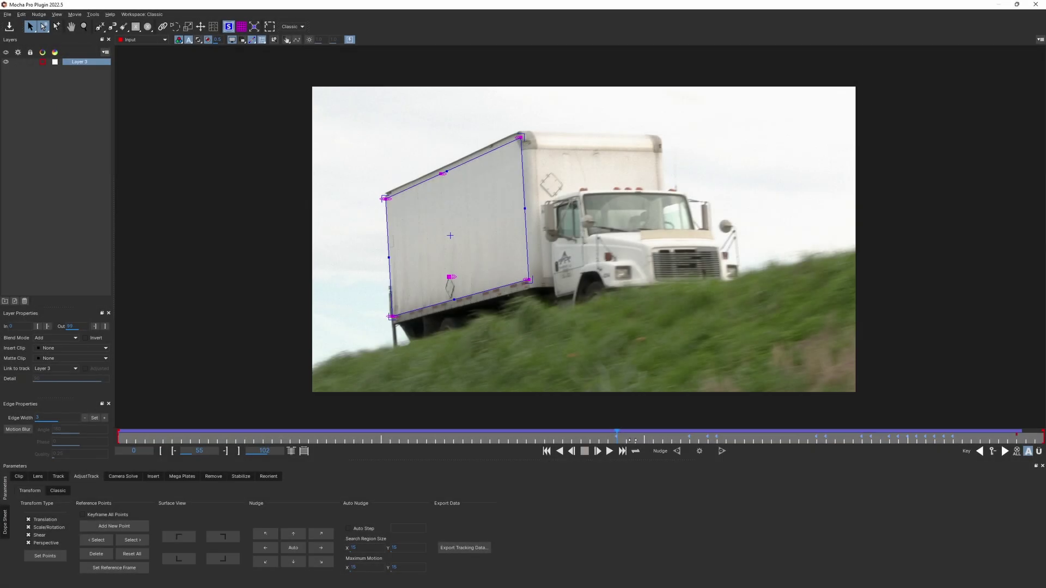
Select the surface's lower-right corner reference point and auto-nudge it at frames 63, 65 and 66
{"action": "left_click_drag", "start_coordinate": [632, 440], "coordinate": [810, 442]}
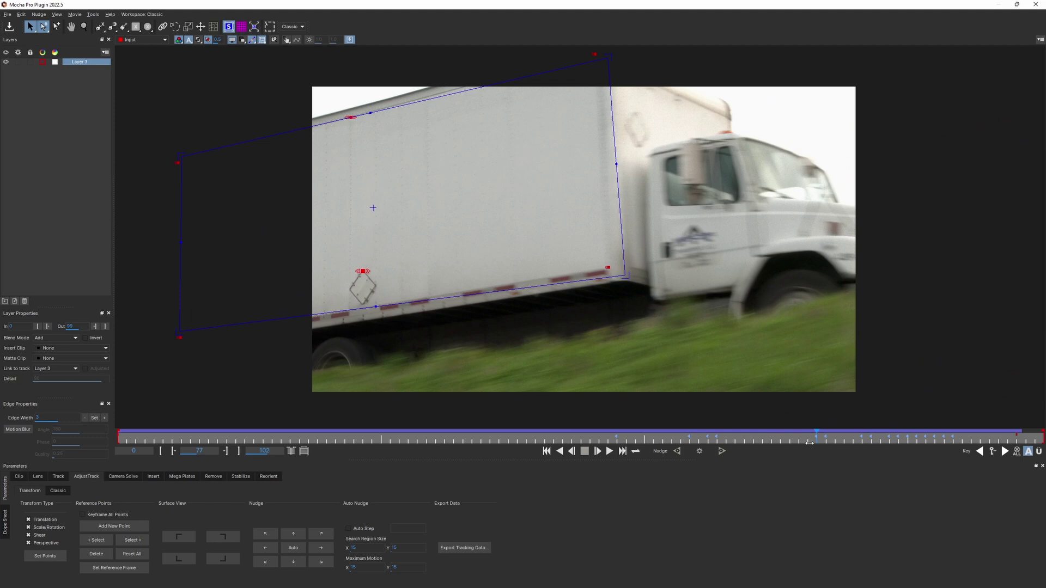
{"action": "left_click_drag", "start_coordinate": [809, 443], "coordinate": [680, 432]}
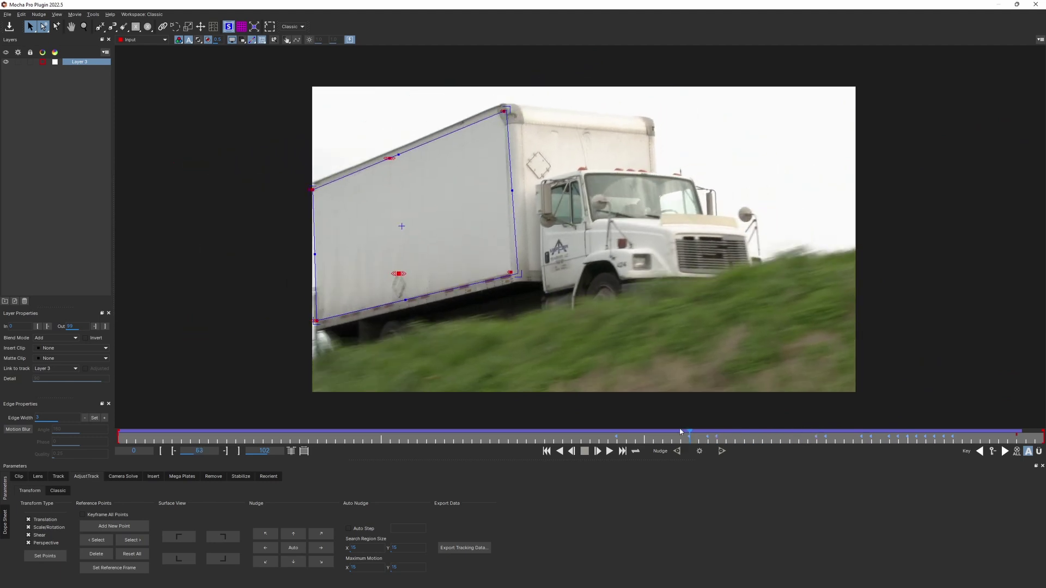
{"action": "left_click", "coordinate": [138, 547]}
{"action": "left_click", "coordinate": [298, 549]}
{"action": "key", "text": "Right"}
{"action": "key", "text": "Right"}
{"action": "left_click", "coordinate": [298, 550]}
{"action": "left_click", "coordinate": [298, 550]}
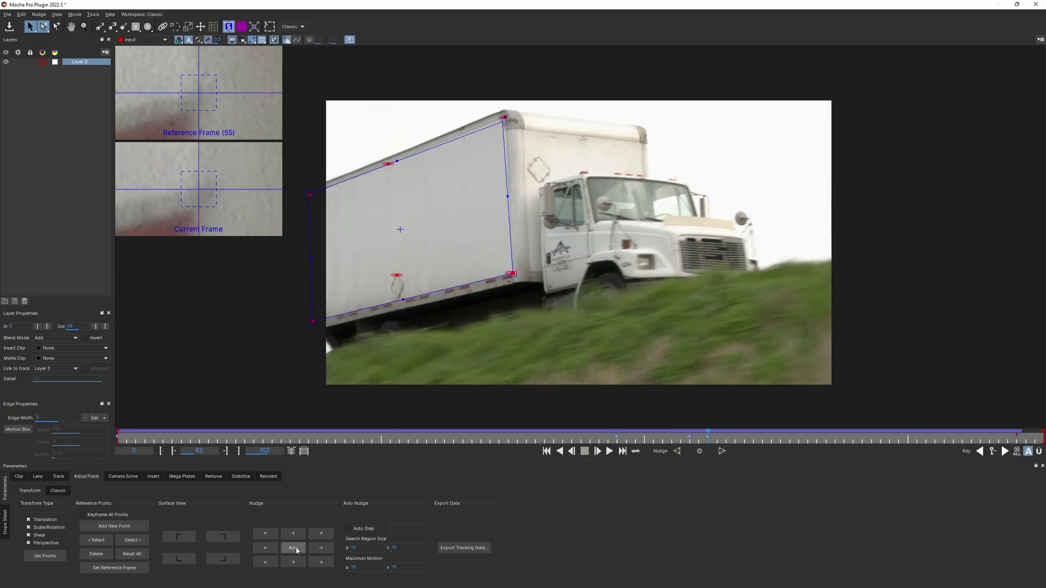
{"action": "key", "text": "Right"}
{"action": "left_click", "coordinate": [298, 550]}
{"action": "left_click", "coordinate": [298, 551]}
Move the lower-right corner reference point slightly to the right in the motion-blurred frames and compare it with the neighbouring frames
{"action": "left_click_drag", "start_coordinate": [659, 499], "coordinate": [680, 499]}
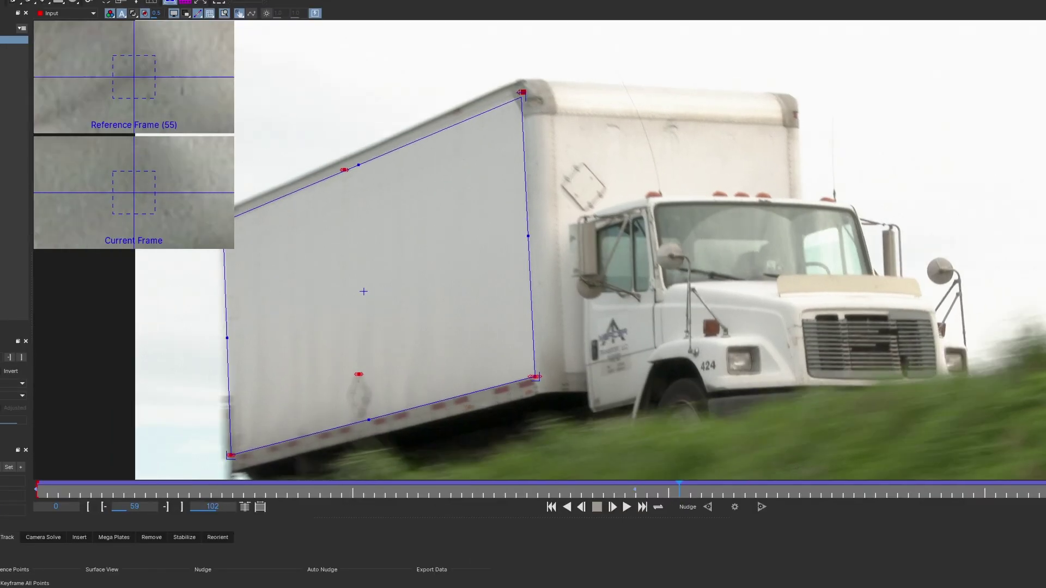
{"action": "key", "text": "Right"}
{"action": "key", "text": "Left"}
{"action": "key", "text": "Right"}
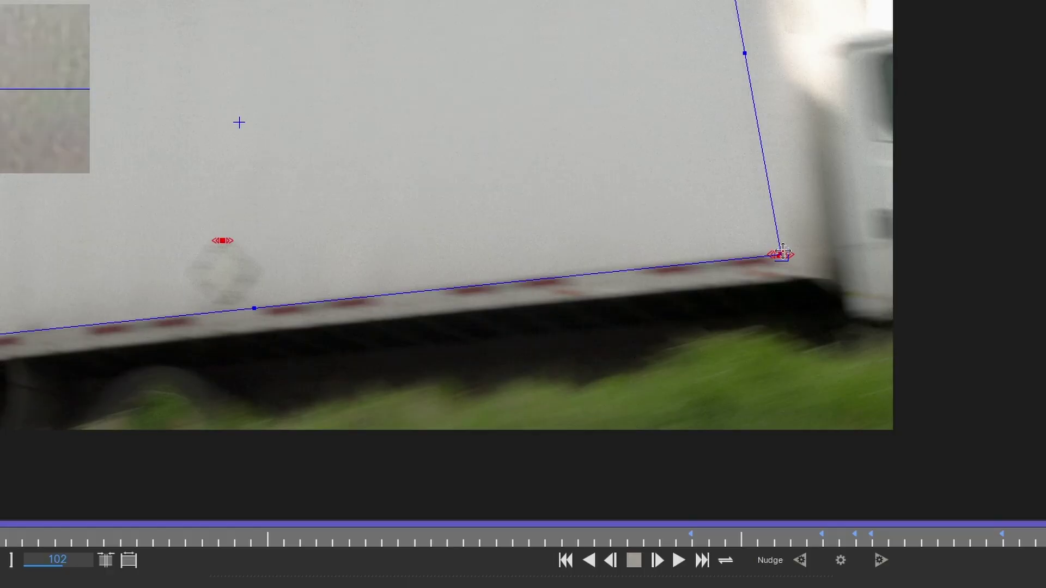
{"action": "key", "text": "Left"}
{"action": "left_click_drag", "start_coordinate": [782, 251], "coordinate": [790, 252]}
{"action": "key", "text": "Right"}
{"action": "key", "text": "Right"}
{"action": "key", "text": "Left"}
{"action": "key", "text": "Right"}
{"action": "key", "text": "Left"}
{"action": "key", "text": "Right"}
{"action": "key", "text": "Left"}
{"action": "key", "text": "Left"}
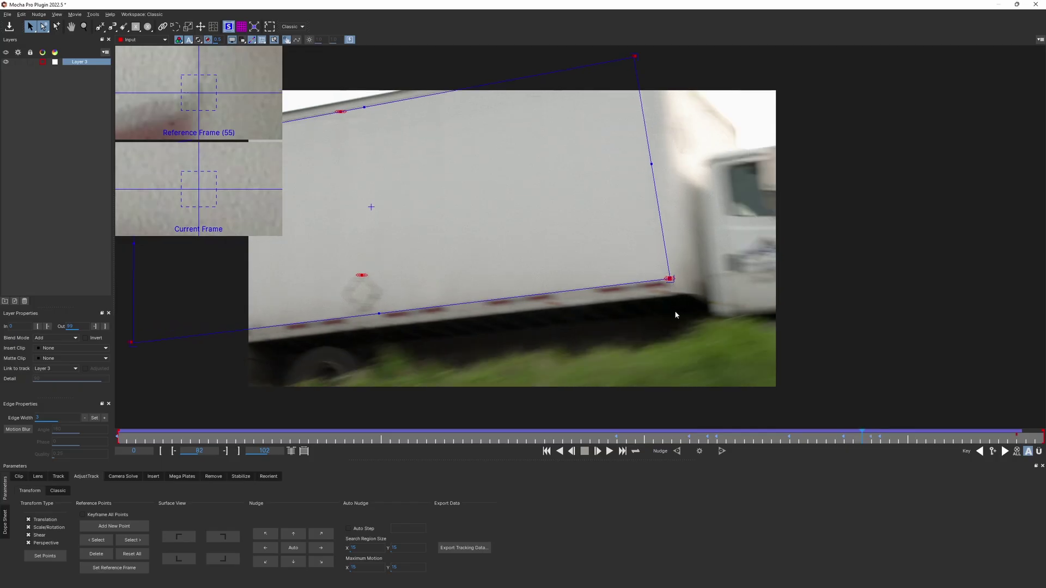
Save the project and play back the logo insert composite to check the track
{"action": "key", "text": "Left"}
{"action": "key", "text": "Left"}
{"action": "key", "text": "Left"}
{"action": "key", "text": "ctrl+s"}
{"action": "key", "text": "Left"}
{"action": "key", "text": "Left"}
{"action": "key", "text": "Left"}
{"action": "key", "text": "Left"}
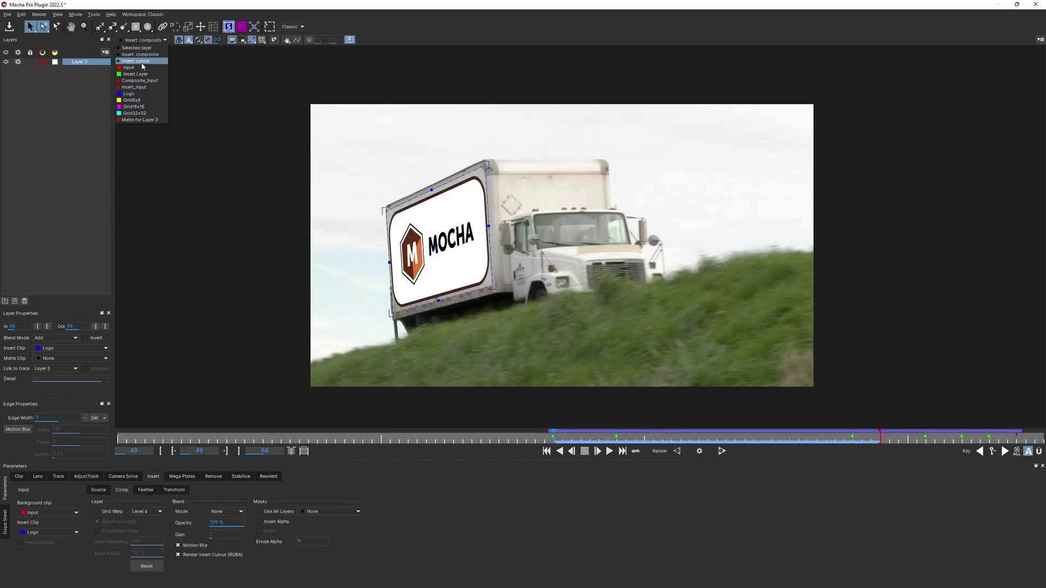
{"action": "left_click", "coordinate": [51, 185]}
{"action": "key", "text": "space"}
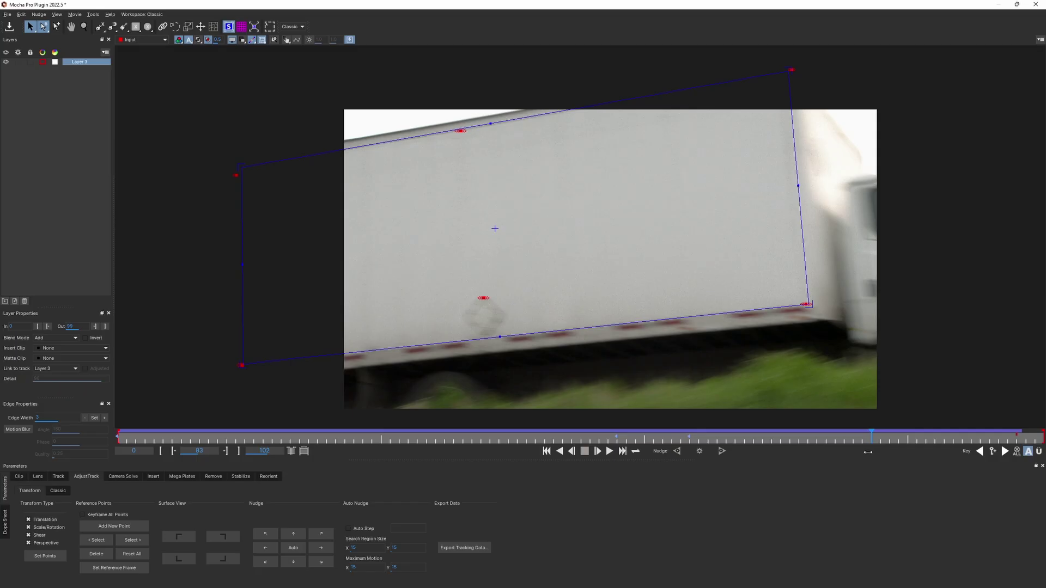
Try to fit the surface's upper-left and lower-left corner points to the truck's edge at frame 88
{"action": "left_click_drag", "start_coordinate": [868, 452], "coordinate": [913, 452]}
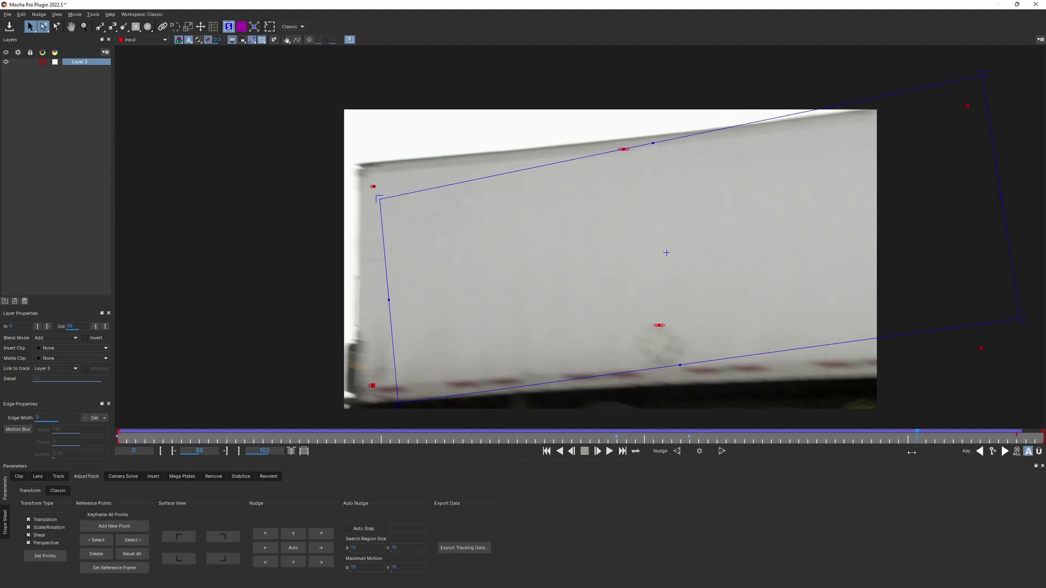
{"action": "left_click_drag", "start_coordinate": [380, 199], "coordinate": [362, 176]}
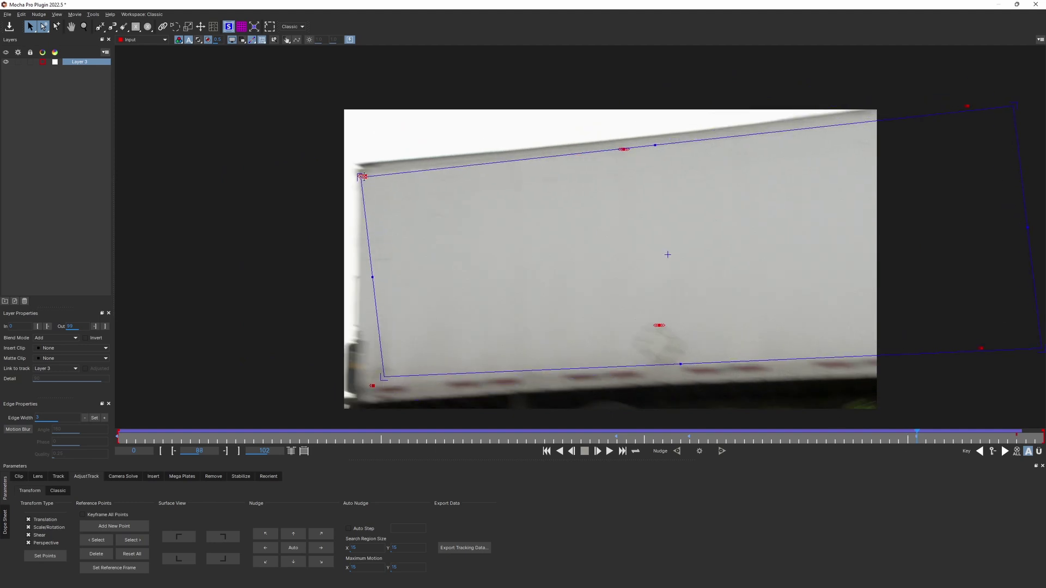
{"action": "left_click_drag", "start_coordinate": [382, 376], "coordinate": [358, 385]}
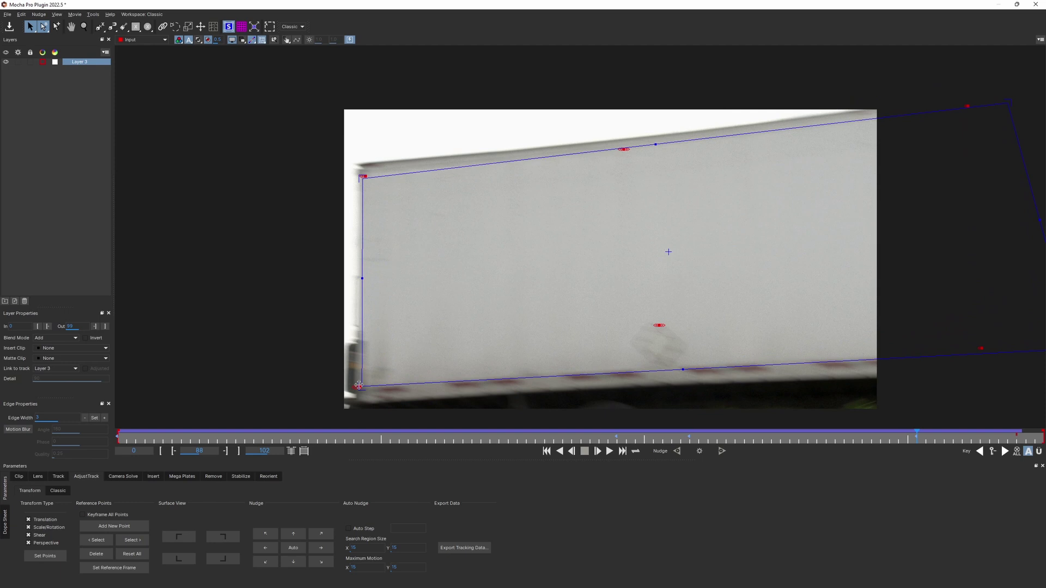
{"action": "left_click_drag", "start_coordinate": [364, 176], "coordinate": [366, 170]}
{"action": "left_click_drag", "start_coordinate": [358, 387], "coordinate": [359, 391]}
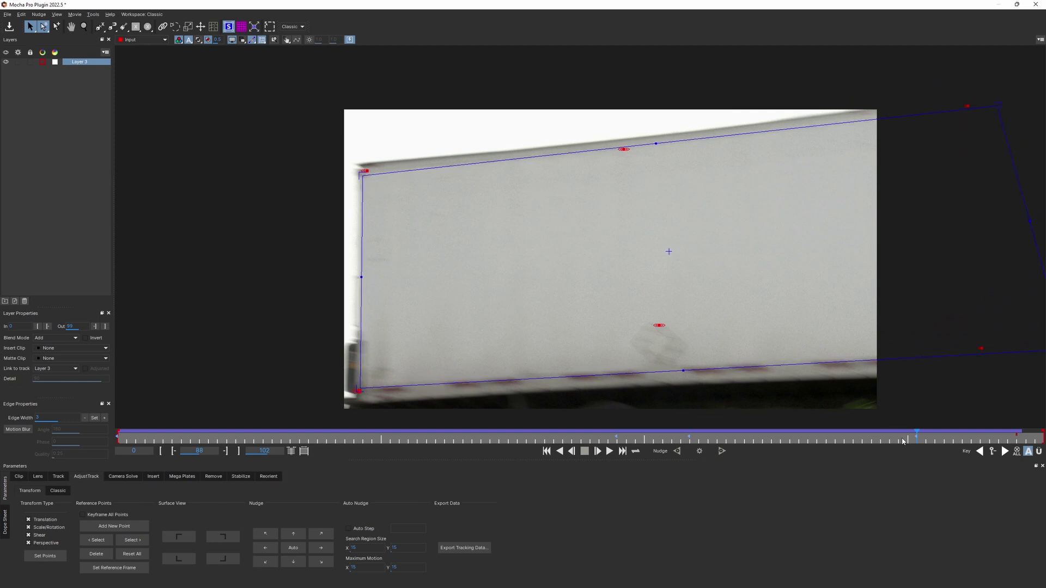
Try to reposition the off-screen upper-left and lower-left points and the upper-right corner point at frame 73
{"action": "left_click_drag", "start_coordinate": [901, 438], "coordinate": [775, 446]}
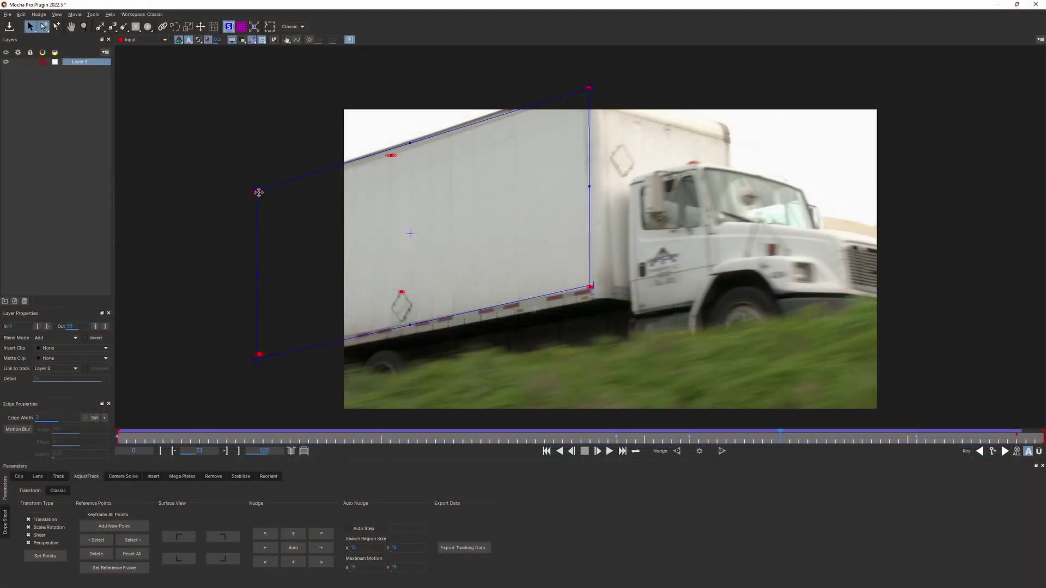
{"action": "left_click_drag", "start_coordinate": [258, 192], "coordinate": [261, 202]}
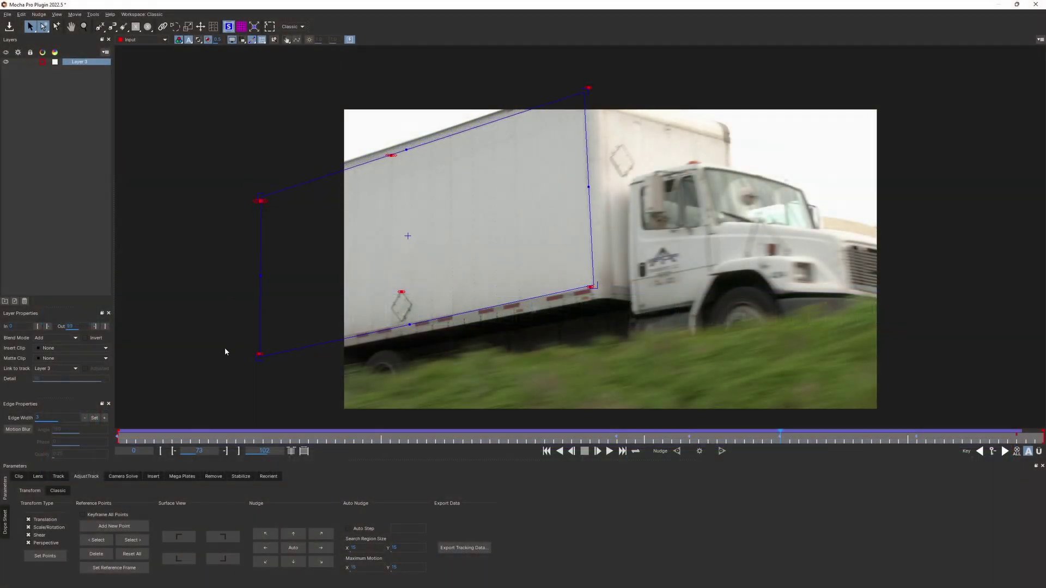
{"action": "left_click_drag", "start_coordinate": [262, 354], "coordinate": [277, 340]}
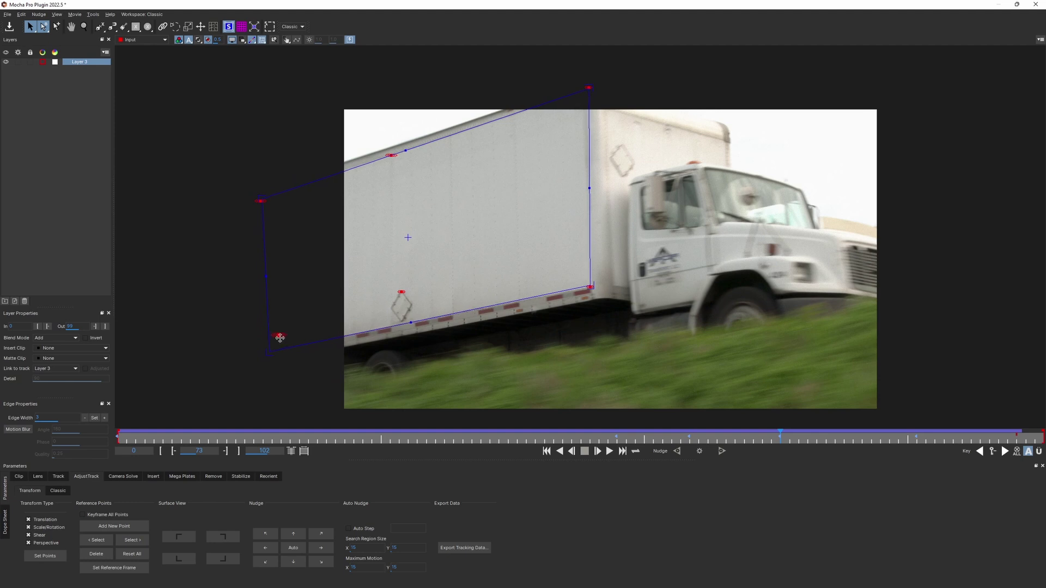
{"action": "left_click_drag", "start_coordinate": [591, 90], "coordinate": [585, 90]}
Undo the corner-point moves at frame 73 and remove the lower-left point's adjustment at frame 88
{"action": "key", "text": "ctrl+z"}
{"action": "key", "text": "ctrl+z"}
{"action": "key", "text": "ctrl+z"}
{"action": "key", "text": "ctrl+z"}
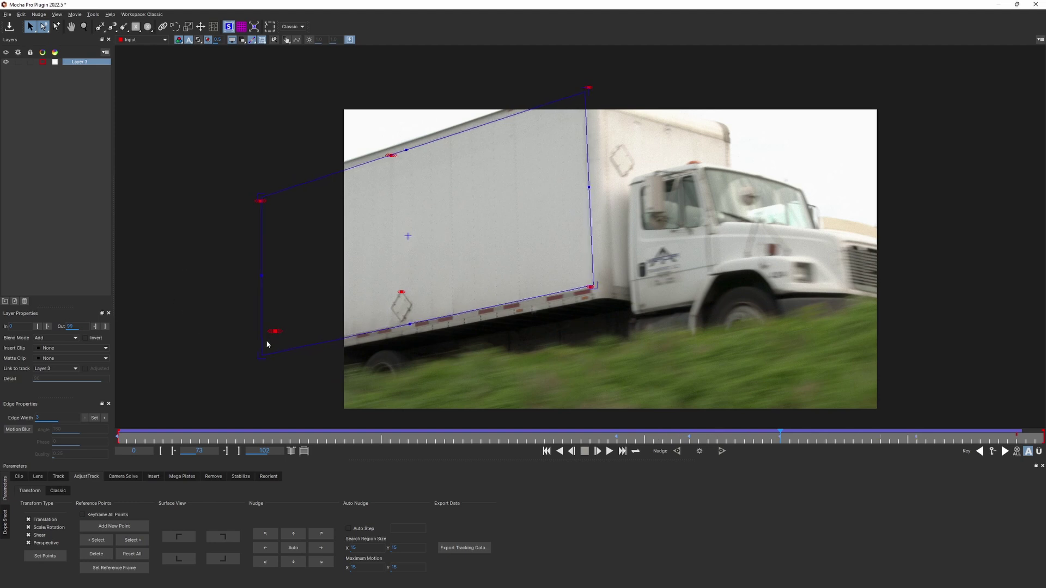
{"action": "left_click_drag", "start_coordinate": [810, 441], "coordinate": [915, 445]}
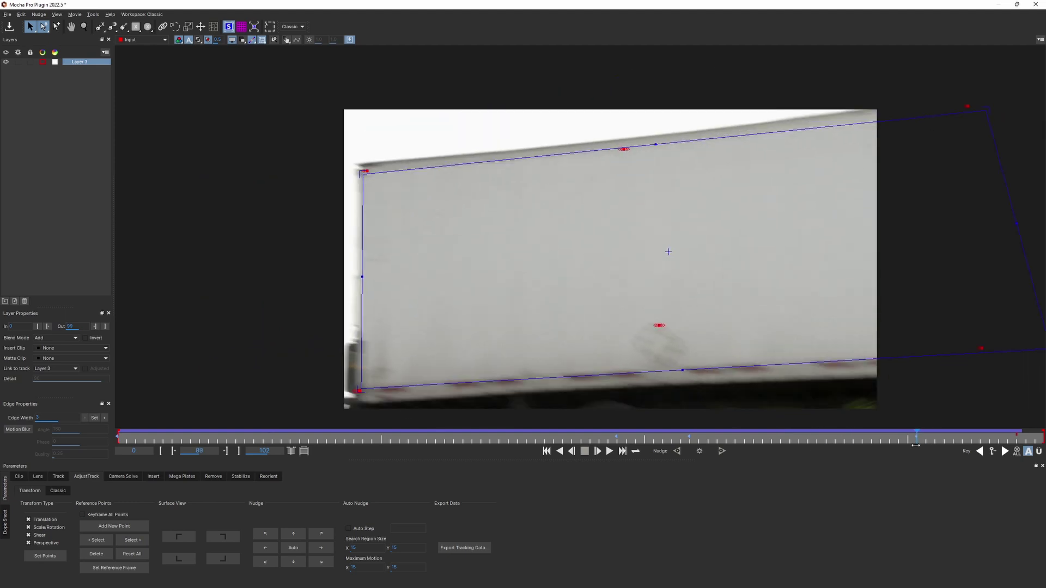
{"action": "left_click", "coordinate": [992, 453]}
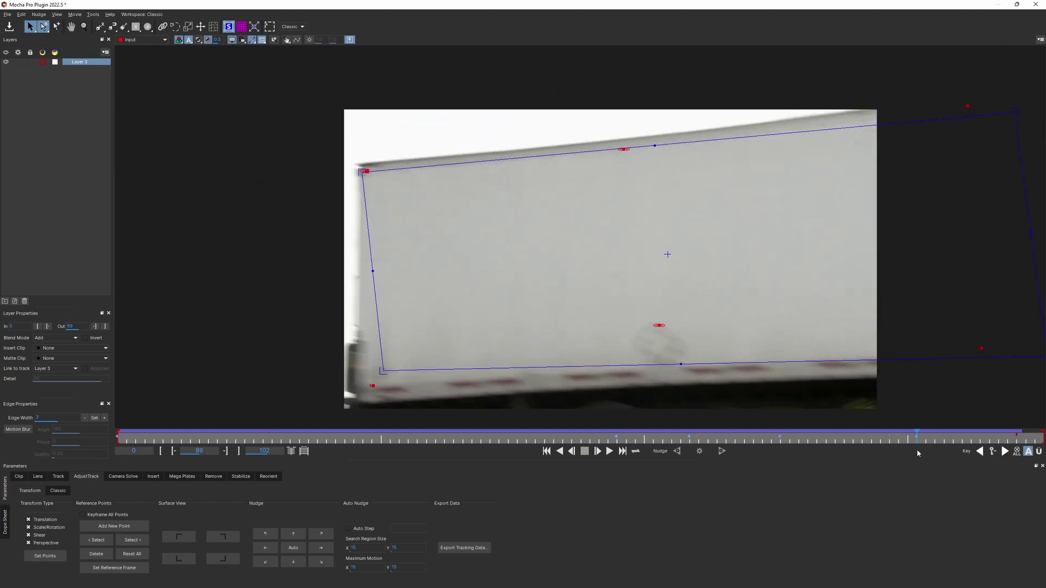
Add new reference points on the surface's off-screen upper-left and lower-left corners at frame 84
{"action": "mouse_move", "coordinate": [915, 440]}
{"action": "left_mouse_down"}
{"action": "mouse_move", "coordinate": [871, 443]}
{"action": "mouse_move", "coordinate": [897, 429]}
{"action": "left_mouse_up"}
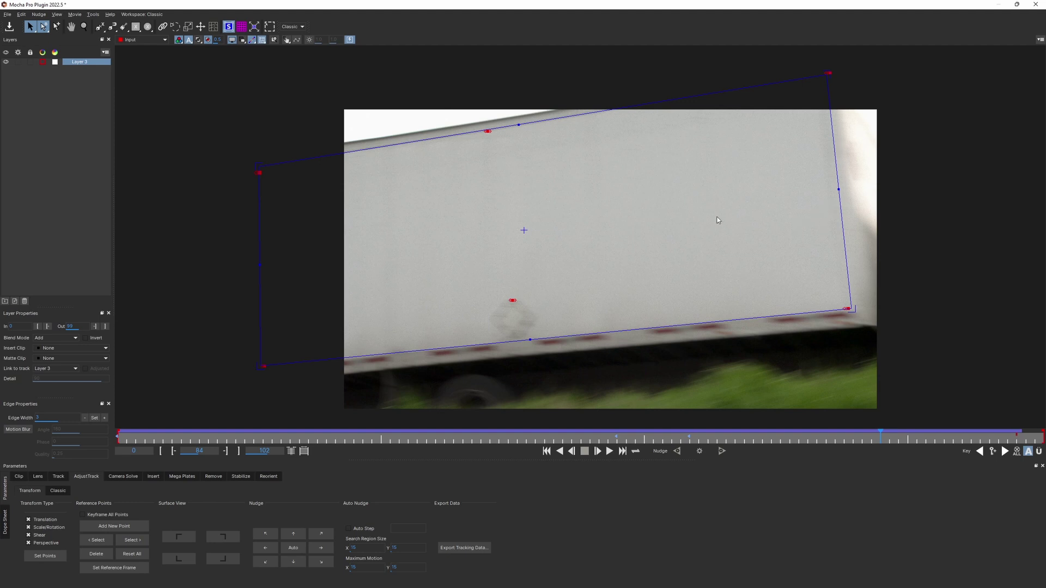
{"action": "left_click_drag", "start_coordinate": [326, 177], "coordinate": [385, 199]}
{"action": "left_click", "coordinate": [113, 527]}
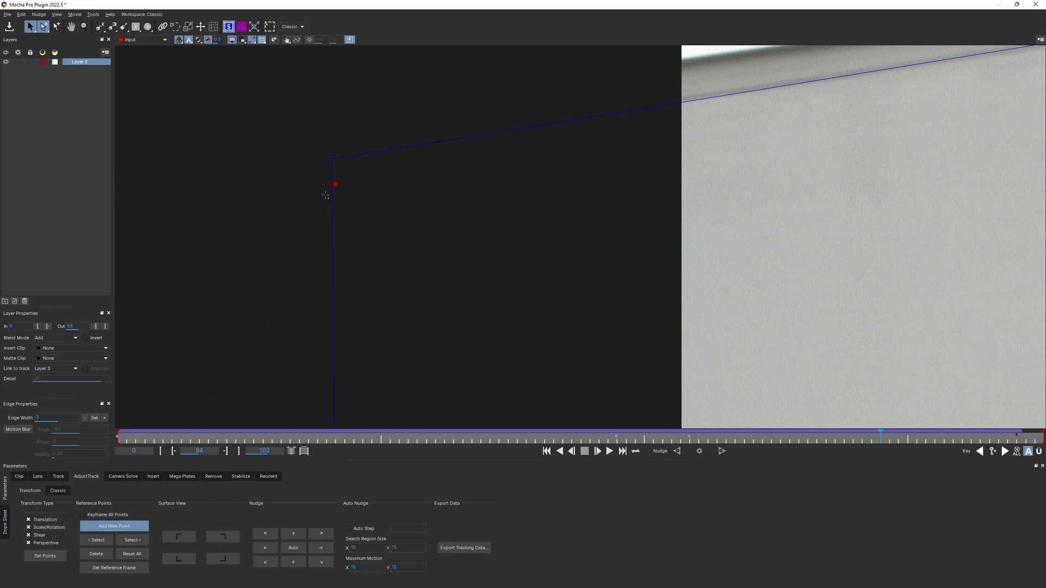
{"action": "left_click_drag", "start_coordinate": [336, 254], "coordinate": [303, 109]}
{"action": "left_click_drag", "start_coordinate": [314, 297], "coordinate": [283, 109]}
{"action": "left_click_drag", "start_coordinate": [289, 341], "coordinate": [312, 299]}
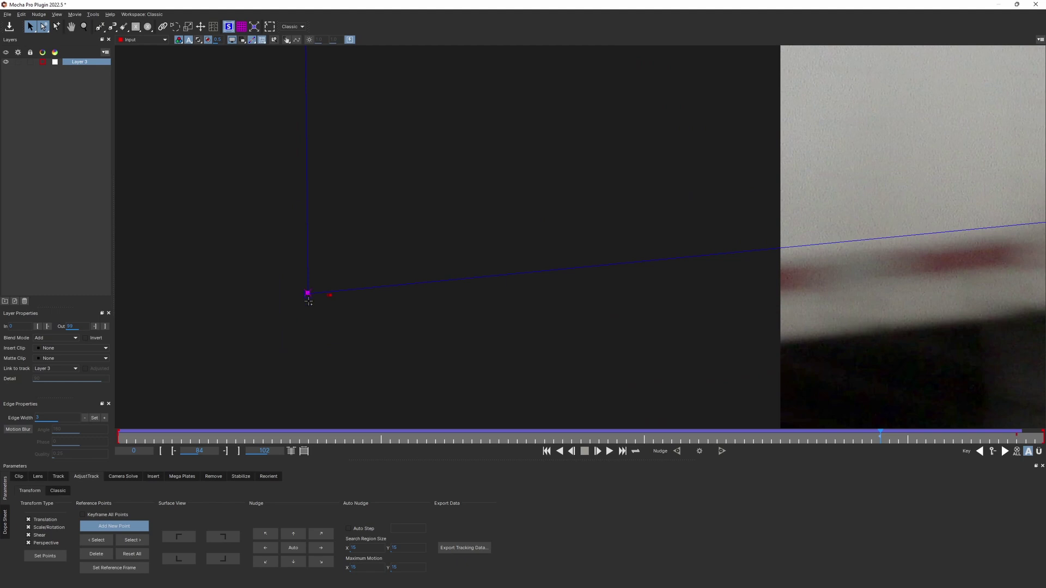
{"action": "left_click_drag", "start_coordinate": [571, 200], "coordinate": [525, 299]}
{"action": "left_click_drag", "start_coordinate": [638, 224], "coordinate": [352, 336]}
{"action": "mouse_move", "coordinate": [452, 271]}
{"action": "left_mouse_down"}
{"action": "mouse_move", "coordinate": [448, 324]}
{"action": "mouse_move", "coordinate": [460, 287]}
{"action": "left_mouse_up"}
{"action": "key", "text": "s"}
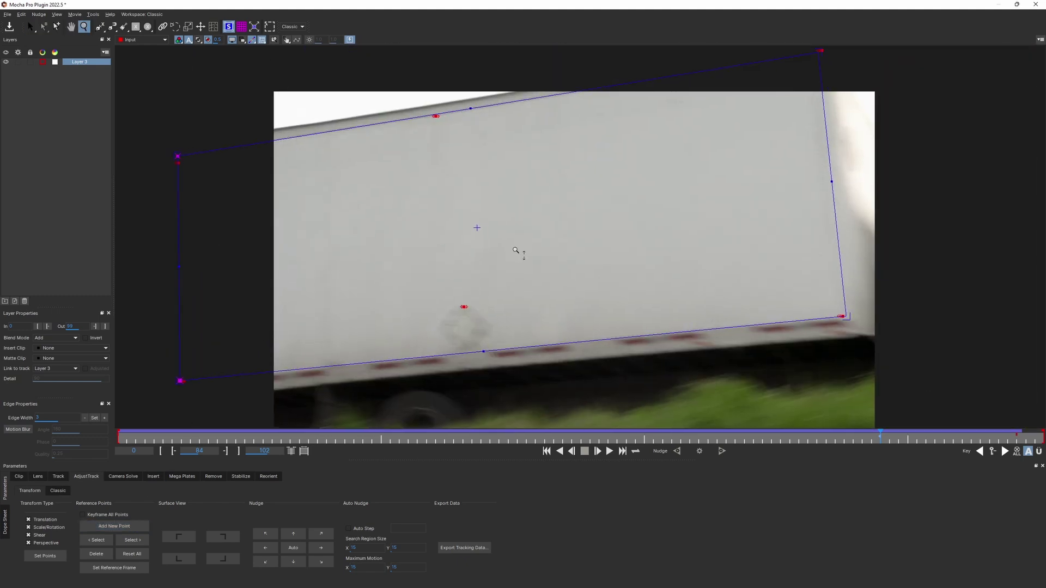
{"action": "left_click", "coordinate": [282, 287]}
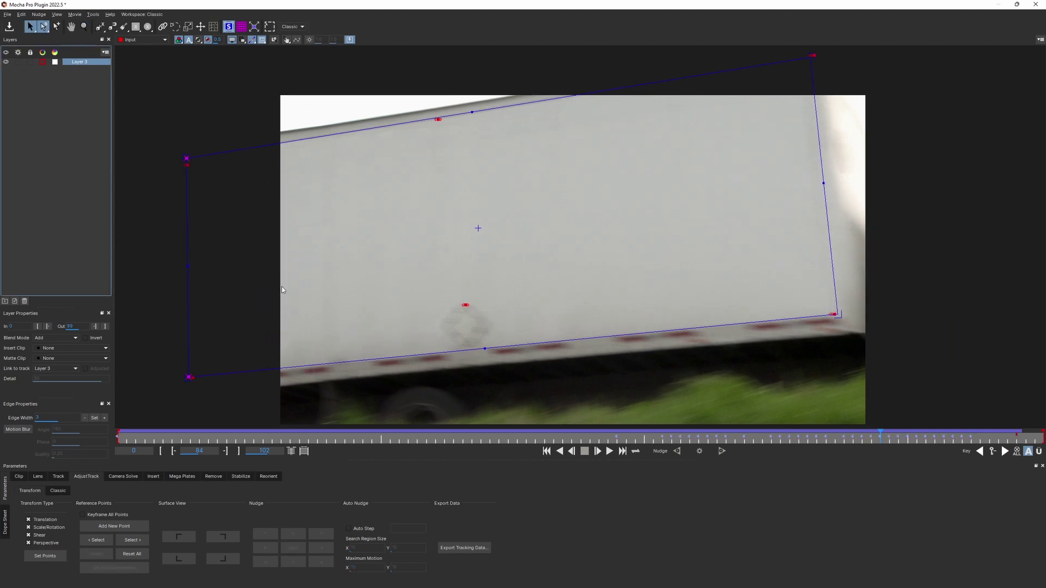
Move the added upper-left and lower-left reference points onto the truck side's matching corners at frame 88
{"action": "key", "text": "Right"}
{"action": "key", "text": "Right"}
{"action": "key", "text": "Right"}
{"action": "key", "text": "Right"}
{"action": "left_click_drag", "start_coordinate": [311, 173], "coordinate": [302, 165]}
{"action": "left_click_drag", "start_coordinate": [306, 398], "coordinate": [294, 404]}
{"action": "key", "text": "z"}
{"action": "left_click_drag", "start_coordinate": [402, 315], "coordinate": [405, 339]}
Move the added upper-left and lower-left reference points onto the truck side's corners at frame 91
{"action": "mouse_move", "coordinate": [916, 440]}
{"action": "left_mouse_down"}
{"action": "mouse_move", "coordinate": [766, 444]}
{"action": "mouse_move", "coordinate": [944, 443]}
{"action": "left_mouse_up"}
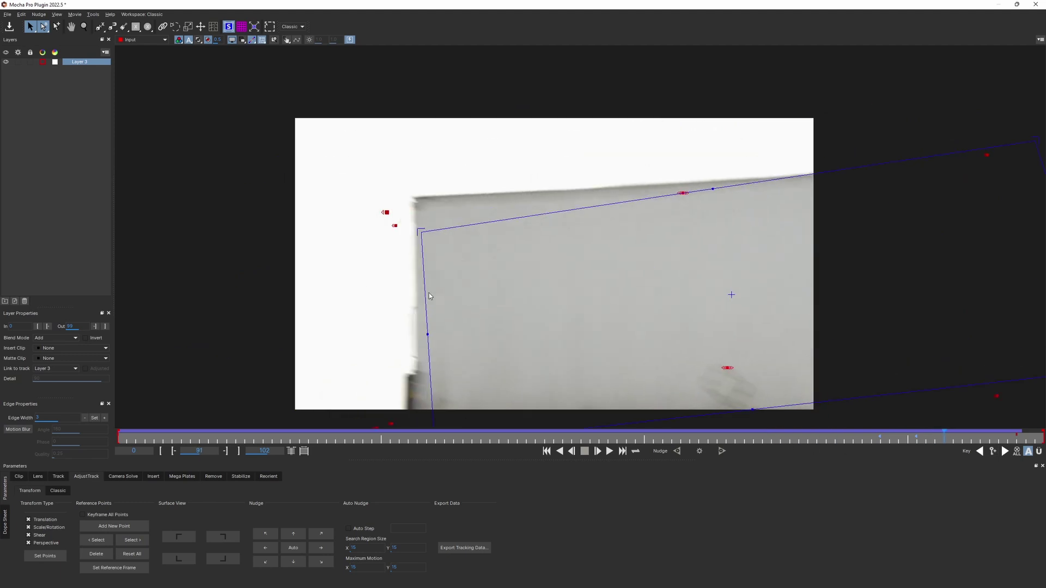
{"action": "key", "text": "x"}
{"action": "left_click_drag", "start_coordinate": [422, 282], "coordinate": [409, 260]}
{"action": "left_click_drag", "start_coordinate": [373, 189], "coordinate": [406, 185]}
{"action": "left_click_drag", "start_coordinate": [396, 406], "coordinate": [404, 402]}
{"action": "left_click_drag", "start_coordinate": [408, 183], "coordinate": [376, 182]}
{"action": "scroll", "coordinate": [427, 247], "scroll_direction": "down", "scroll_amount": 1}
Move the added upper-left reference point onto the truck's corner at frame 94 and compare it with the previous frame
{"action": "key", "text": "Left"}
{"action": "key", "text": "Right"}
{"action": "key", "text": "Right"}
{"action": "key", "text": "Right"}
{"action": "key", "text": "Right"}
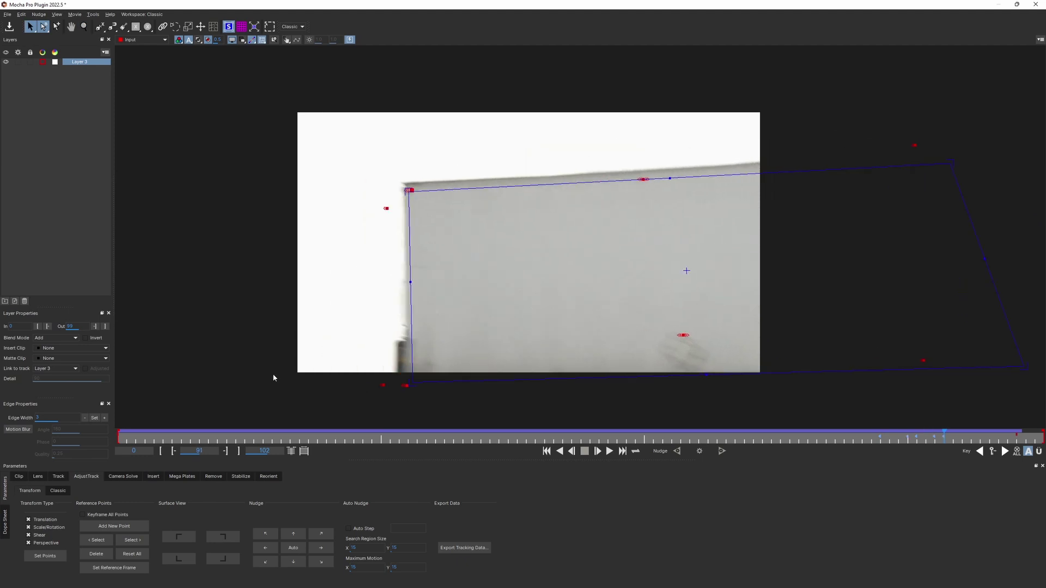
{"action": "left_click_drag", "start_coordinate": [511, 228], "coordinate": [520, 224]}
{"action": "key", "text": "Left"}
{"action": "key", "text": "Right"}
Move the added upper-left reference point onto the truck's corner at frame 96
{"action": "mouse_move", "coordinate": [463, 420]}
{"action": "left_mouse_down"}
{"action": "mouse_move", "coordinate": [397, 365]}
{"action": "mouse_move", "coordinate": [455, 364]}
{"action": "left_mouse_up"}
{"action": "left_click_drag", "start_coordinate": [448, 176], "coordinate": [528, 189]}
{"action": "key", "text": "Right"}
{"action": "key", "text": "Right"}
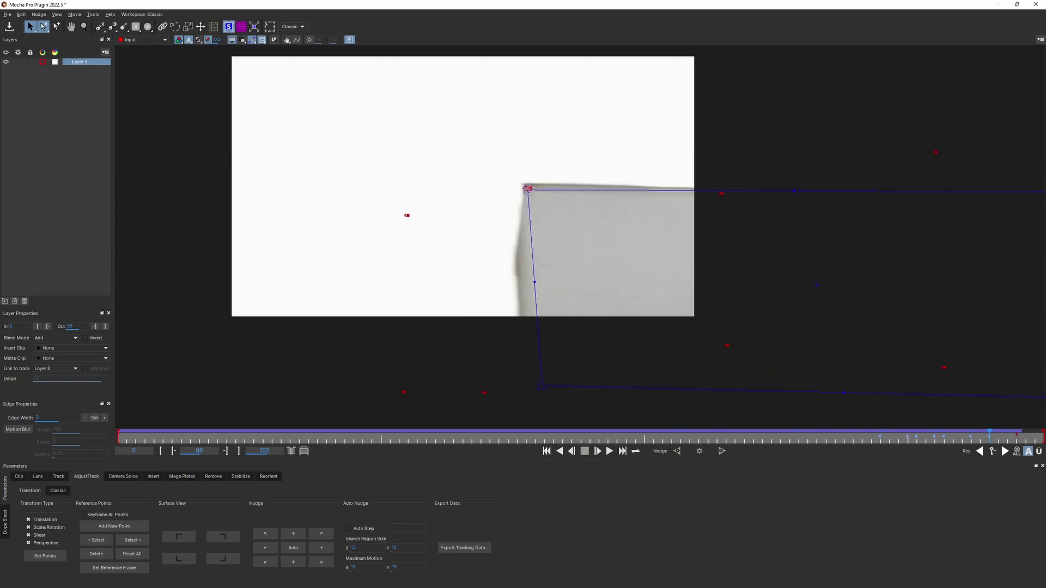
At frame 98, align the added upper-left and lower-left points with the truck's corners and shift the upper-edge point outward
{"action": "key", "text": "Right"}
{"action": "key", "text": "Right"}
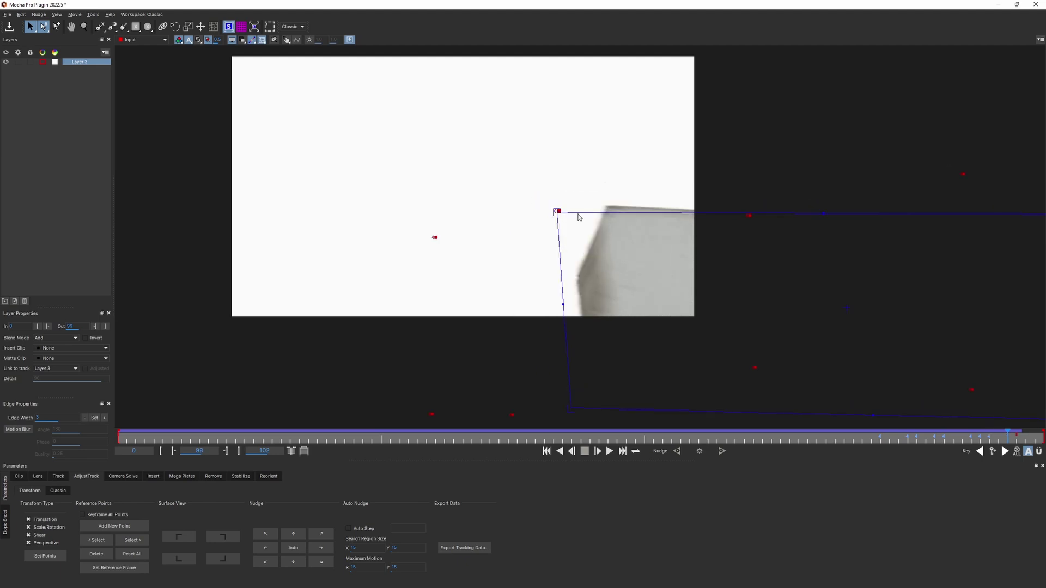
{"action": "left_click_drag", "start_coordinate": [571, 213], "coordinate": [614, 213]}
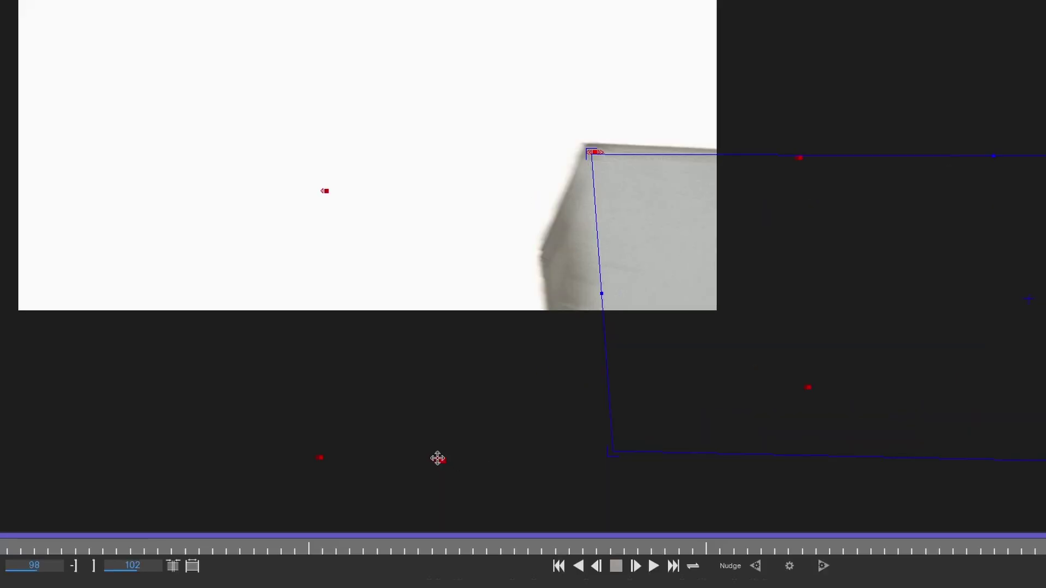
{"action": "left_click_drag", "start_coordinate": [437, 458], "coordinate": [599, 460]}
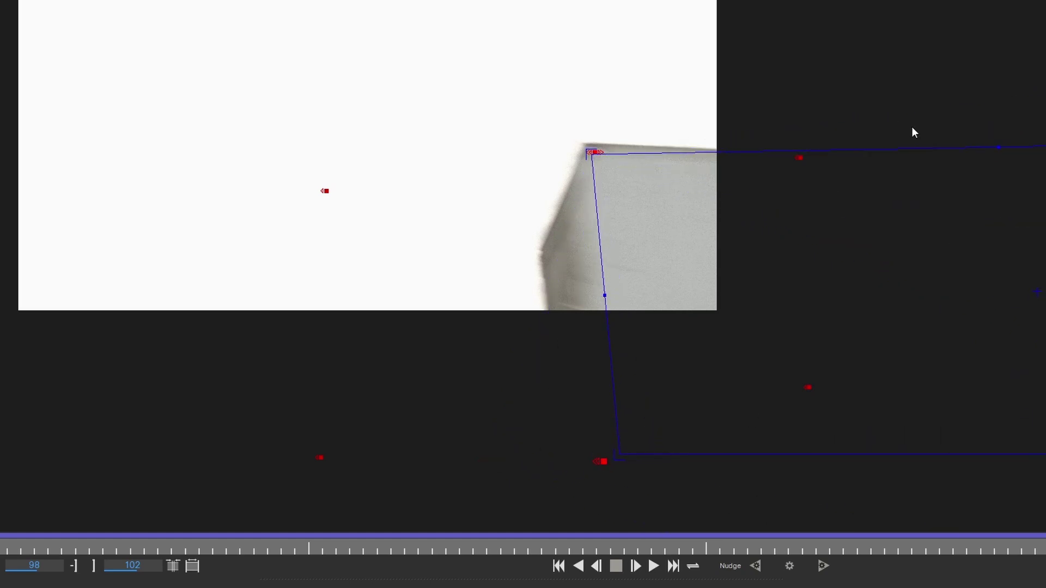
{"action": "left_click_drag", "start_coordinate": [796, 160], "coordinate": [941, 146]}
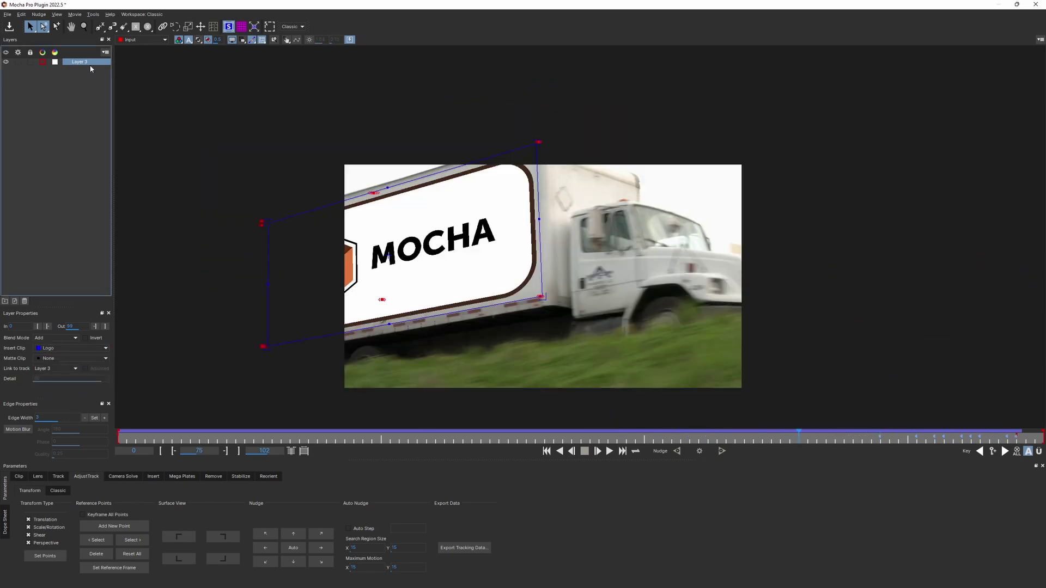
Play back the shot with the logo preview to check how the insert sticks to the truck
{"action": "key", "text": "space"}
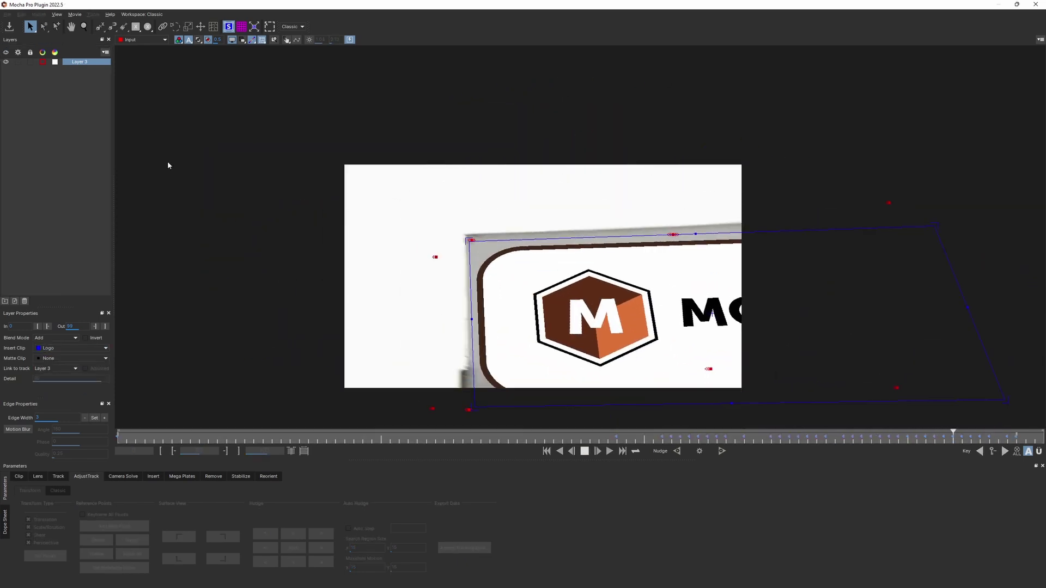
{"action": "key", "text": "space"}
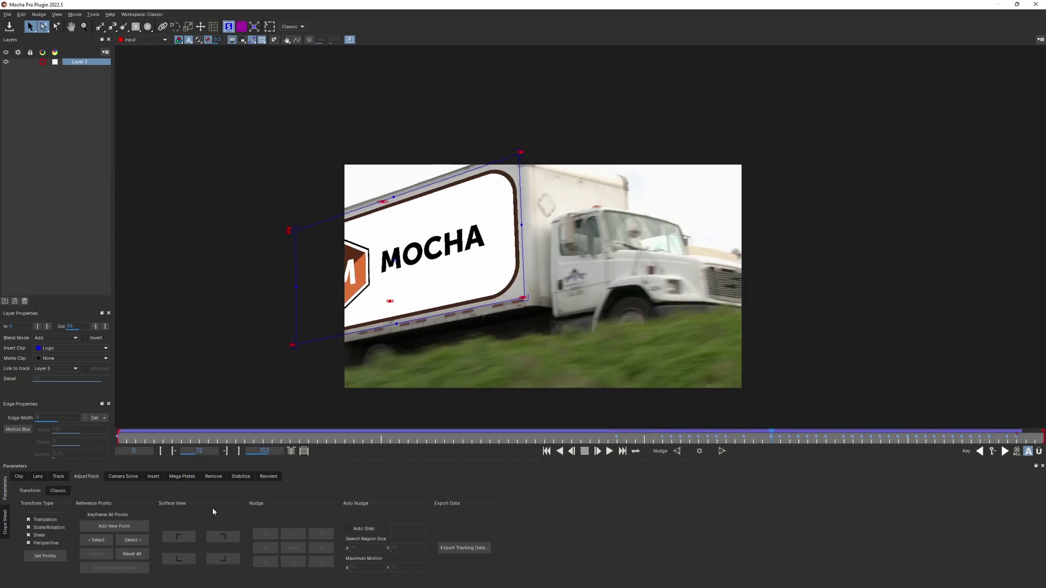
Set the logo insert's blend mode to Multiply, hide the layer overlays and render the insert composite
{"action": "left_click", "coordinate": [153, 477]}
{"action": "left_click", "coordinate": [699, 452]}
{"action": "left_click", "coordinate": [232, 41]}
{"action": "left_click", "coordinate": [227, 512]}
{"action": "left_click", "coordinate": [222, 536]}
{"action": "left_click", "coordinate": [699, 452]}
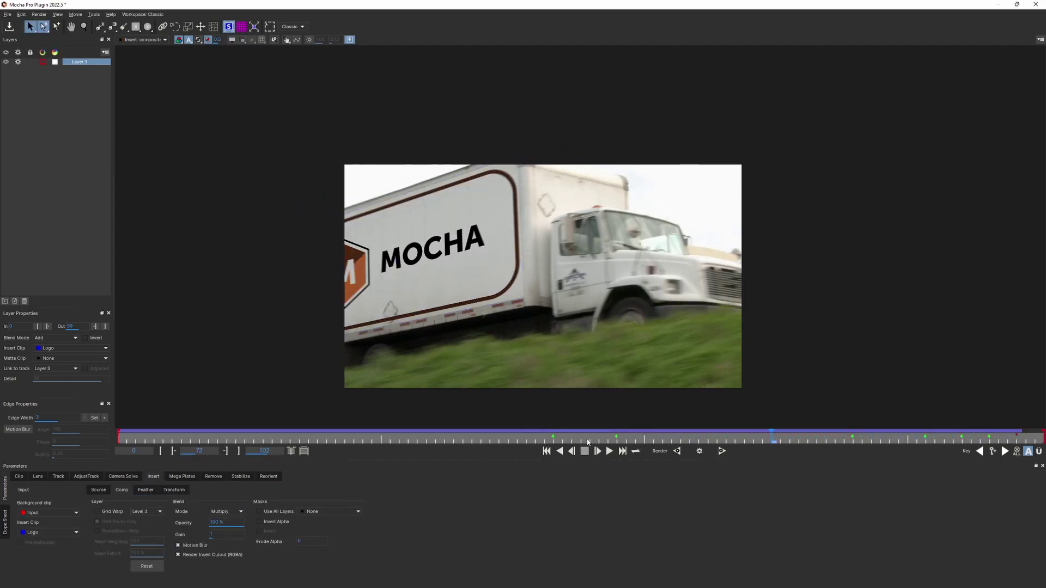
Play the rendered logo composite from frame 0
{"action": "left_click_drag", "start_coordinate": [771, 433], "coordinate": [139, 437]}
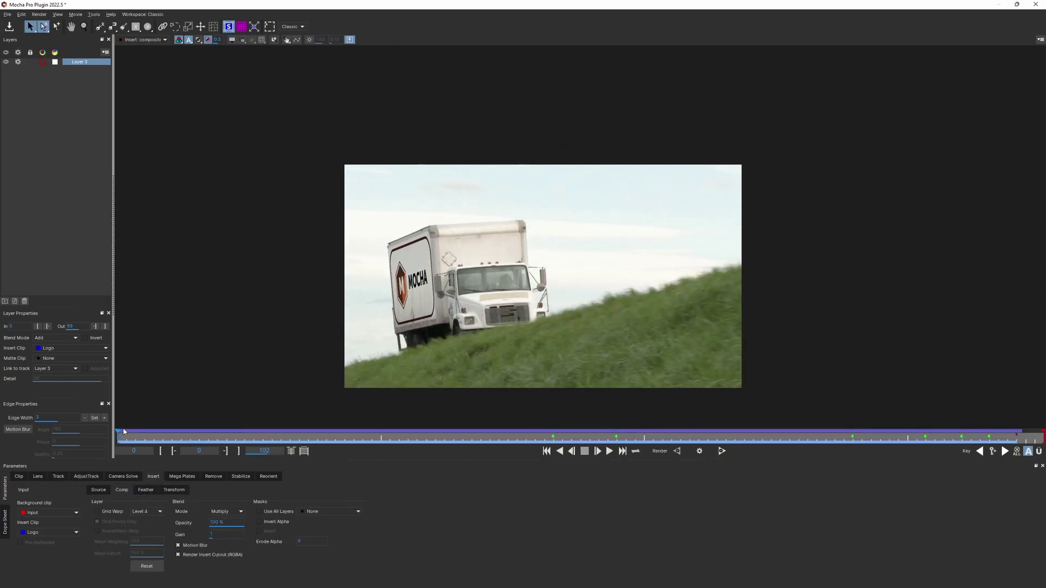
{"action": "key", "text": "space"}
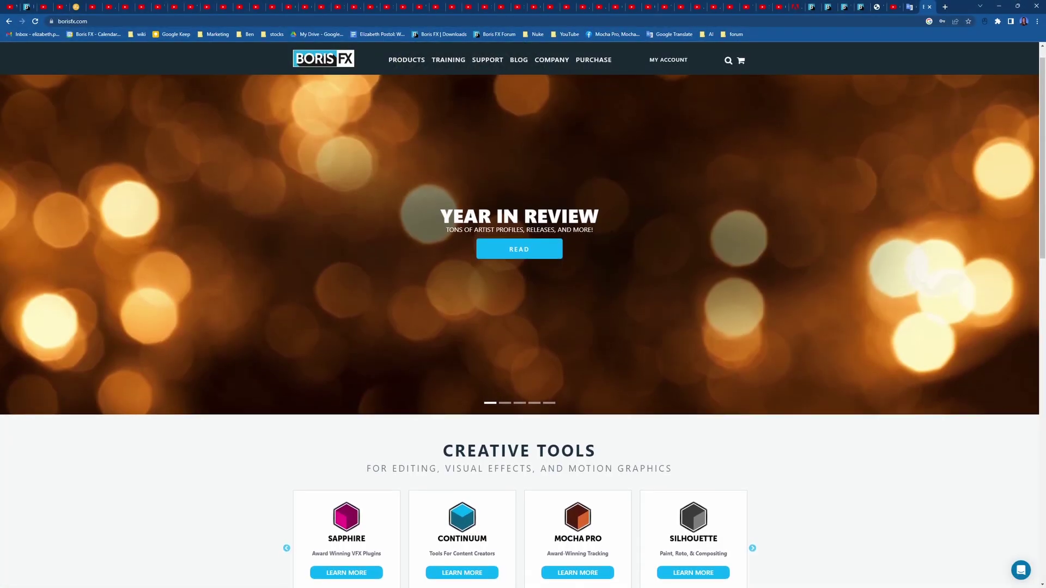
Switch to the browser and look through the Boris FX home page and the Mocha Essentials training page
{"action": "scroll", "coordinate": [520, 327], "scroll_direction": "down", "scroll_amount": 1}
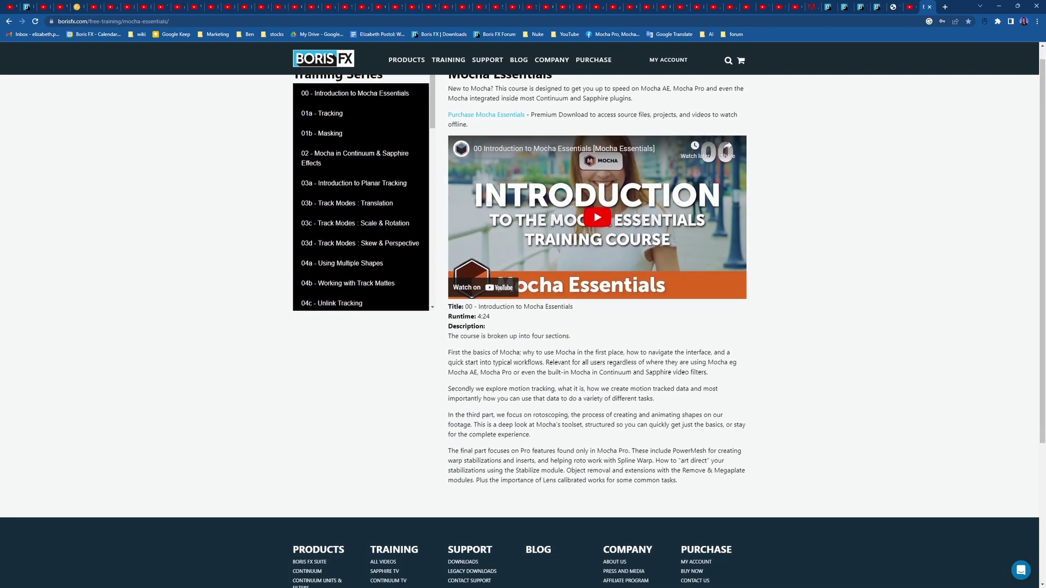
{"action": "scroll", "coordinate": [520, 326], "scroll_direction": "down", "scroll_amount": 1}
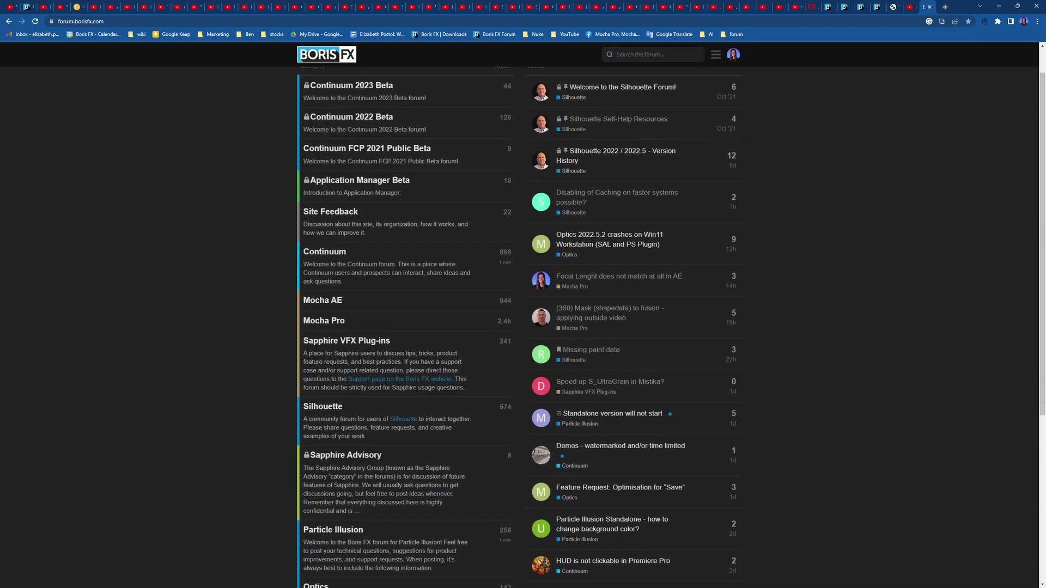